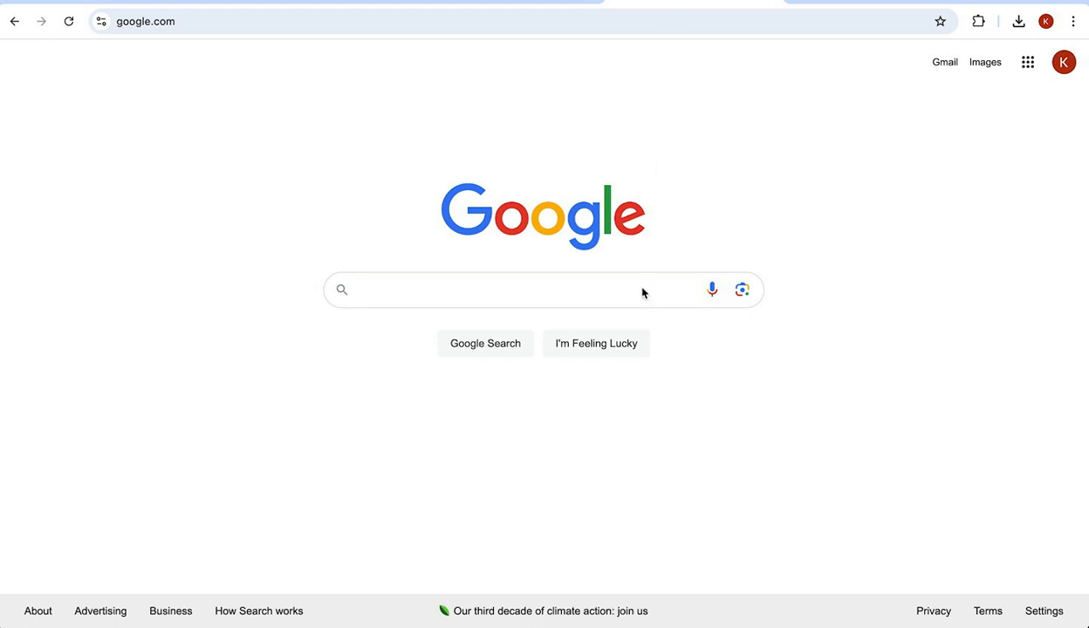
Search Google for "harry potter" and look through the general search results.
text(har)
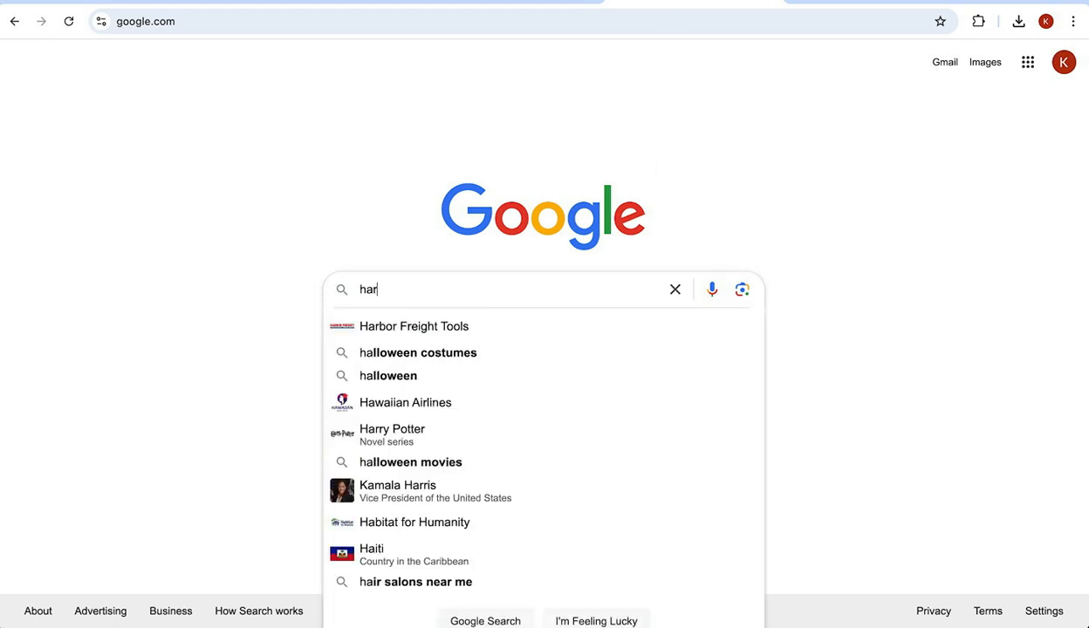
text(ry potter)
key(Return)
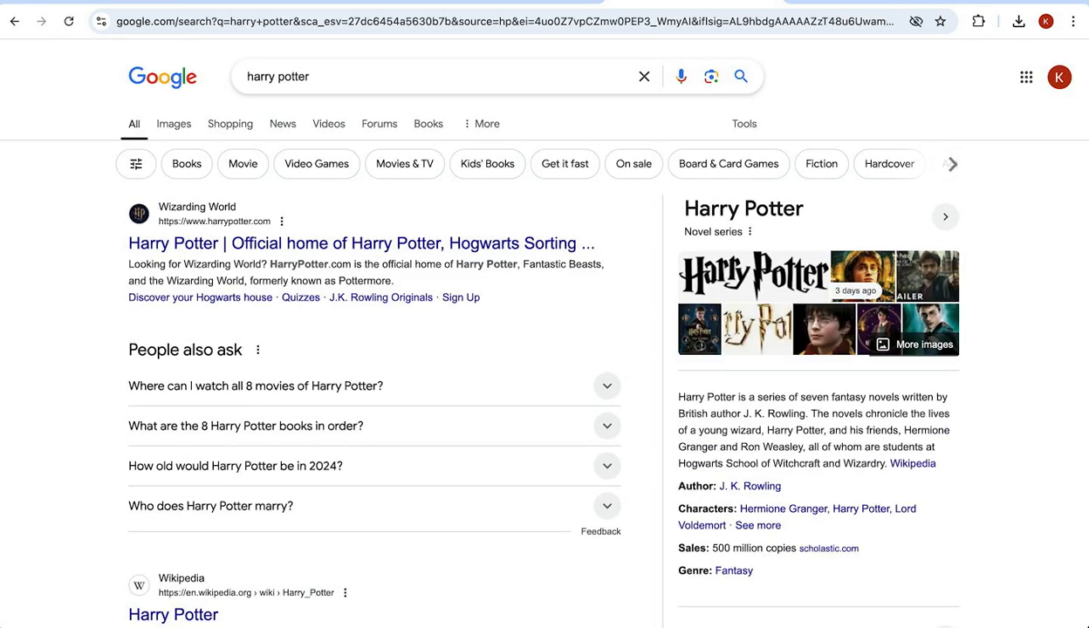
scroll(323, 329, down, 1)
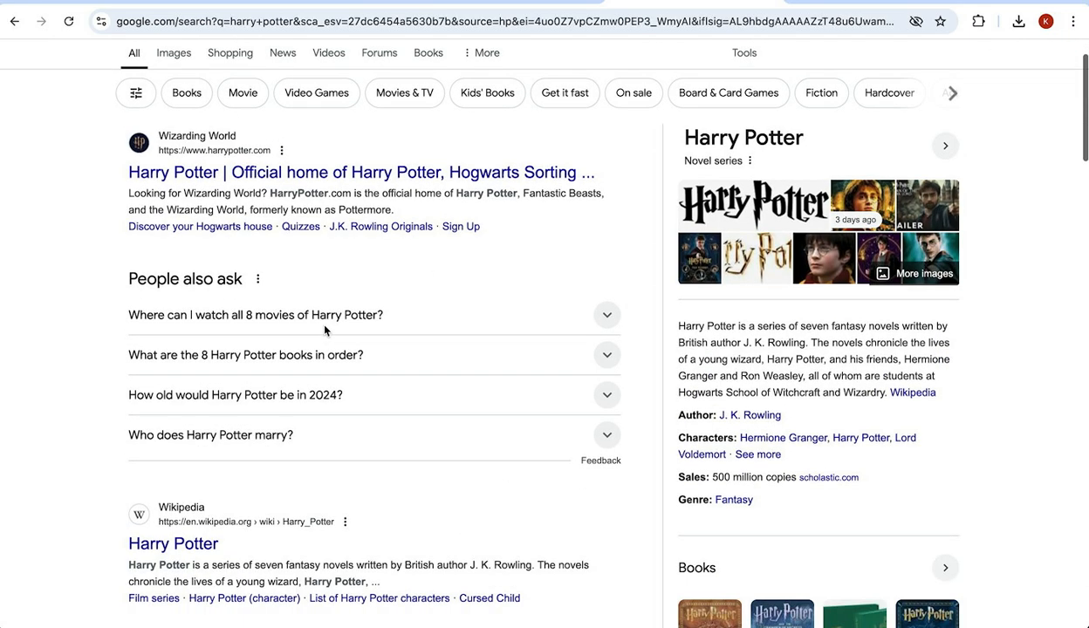
scroll(311, 333, down, 2)
scroll(324, 413, down, 3)
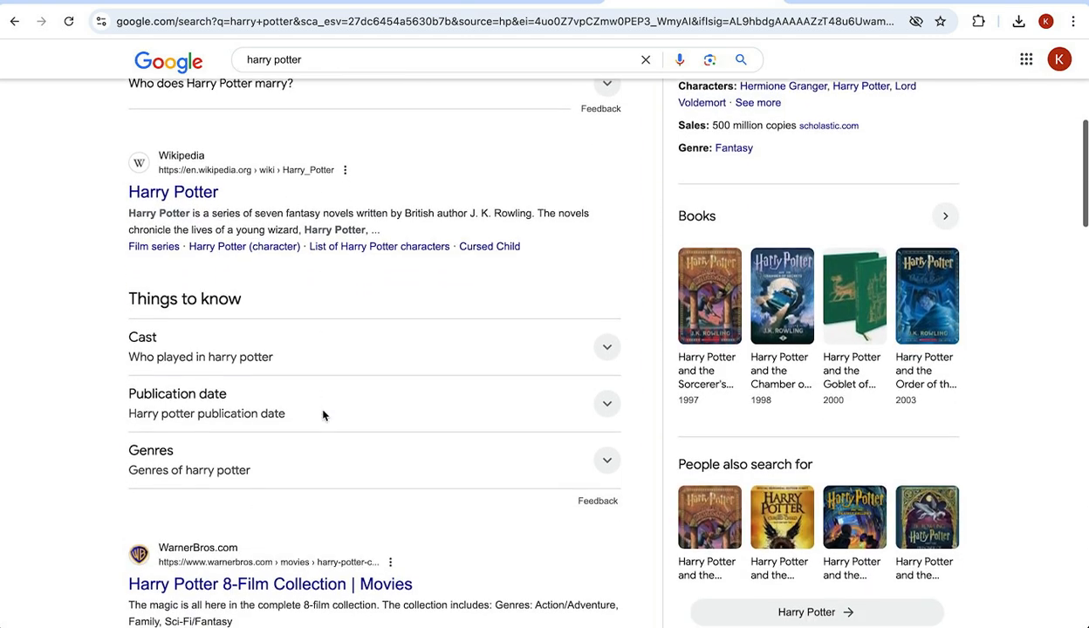
scroll(323, 416, down, 5)
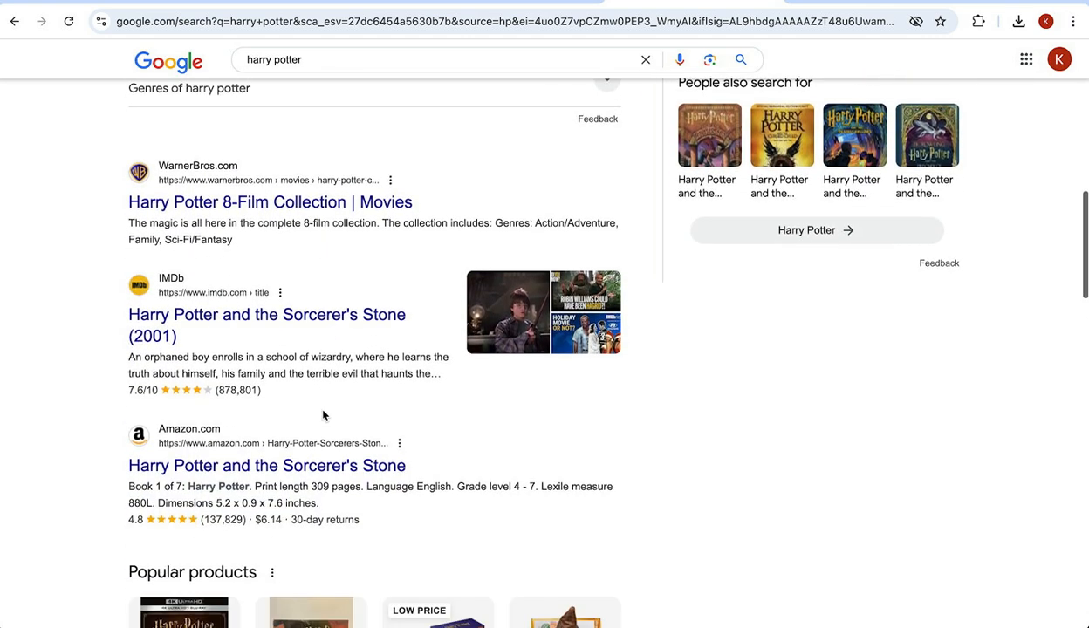
scroll(323, 415, up, 7)
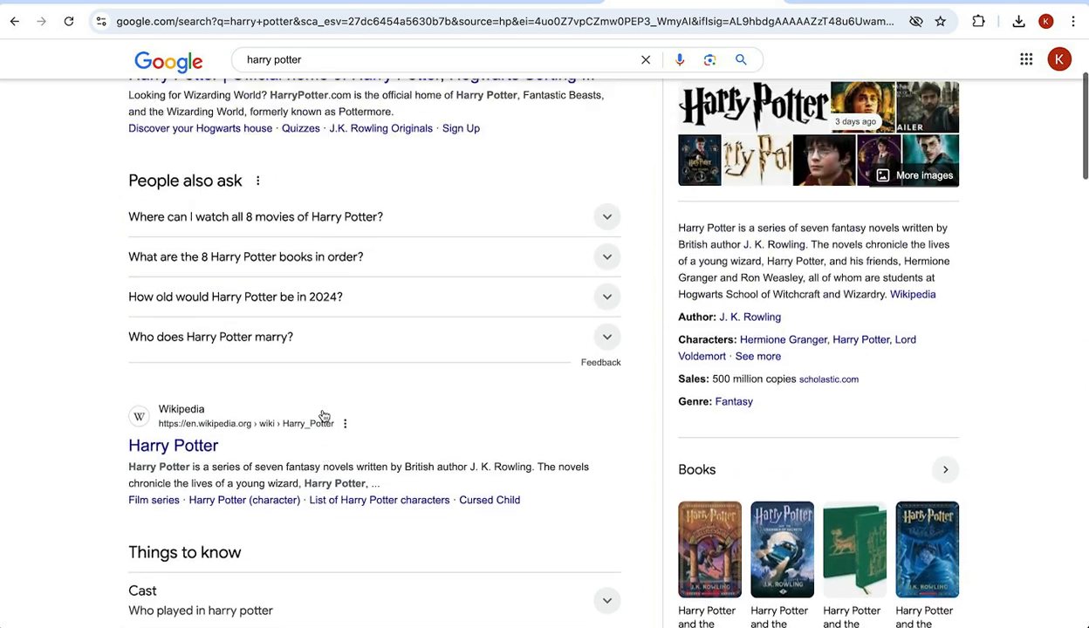
scroll(324, 415, up, 2)
Refine the Google search to "harry potter wands" and examine the sponsored product listings.
click(371, 79)
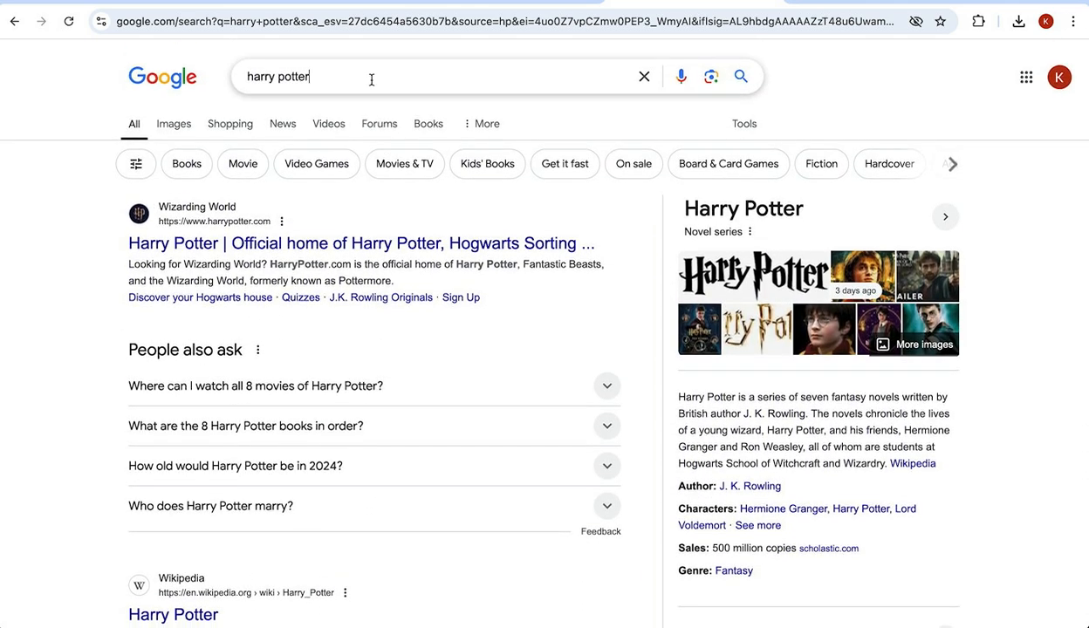
text(wands)
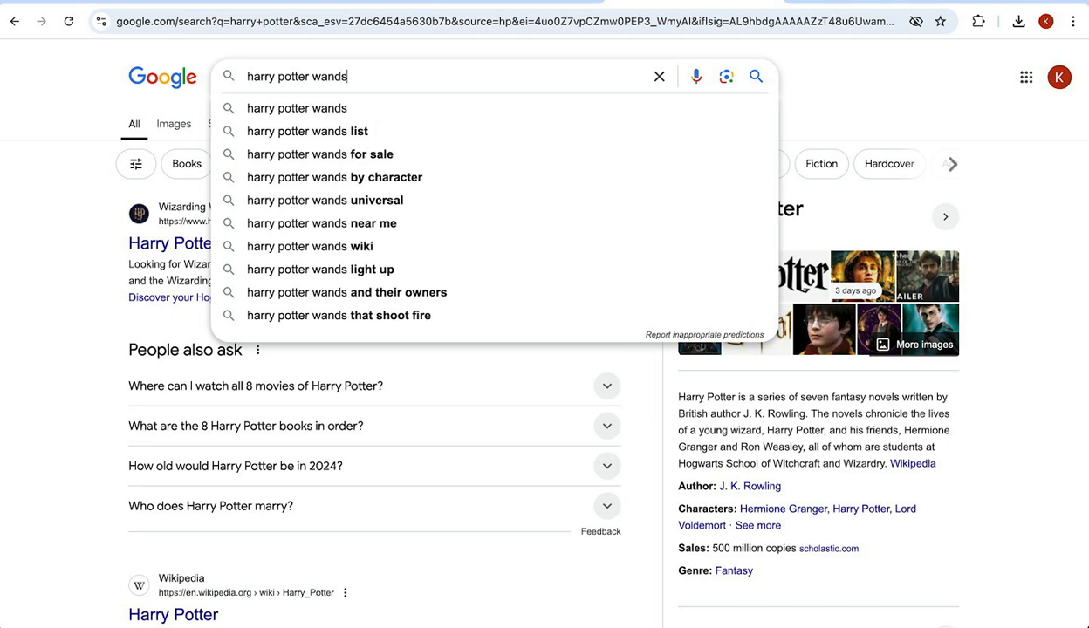
key(Return)
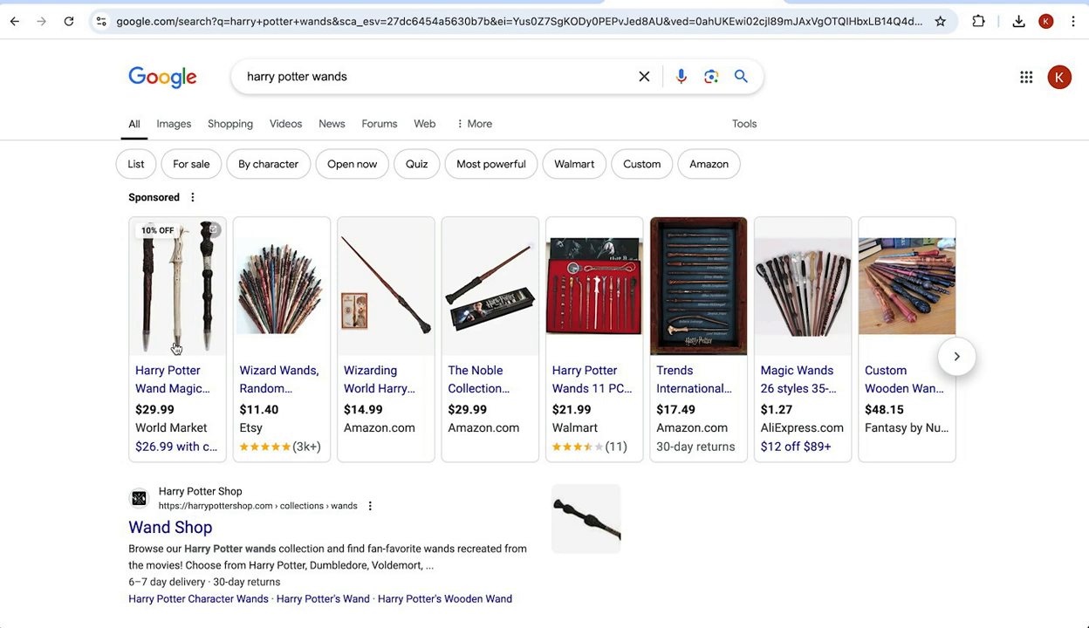
mouse_move(168, 319)
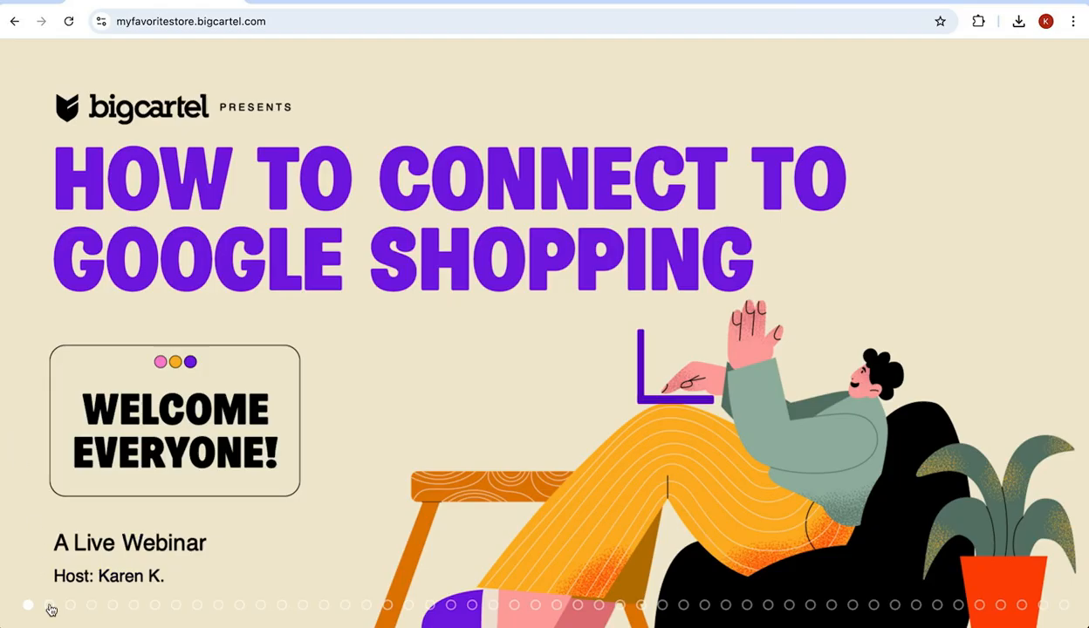
click(49, 608)
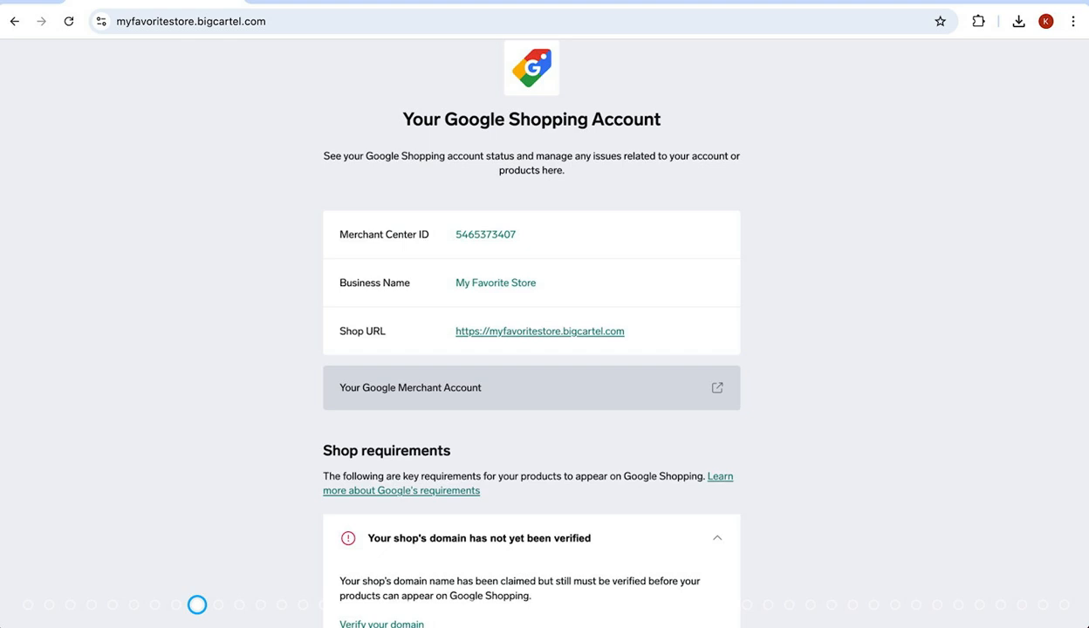
scroll(535, 332, down, 5)
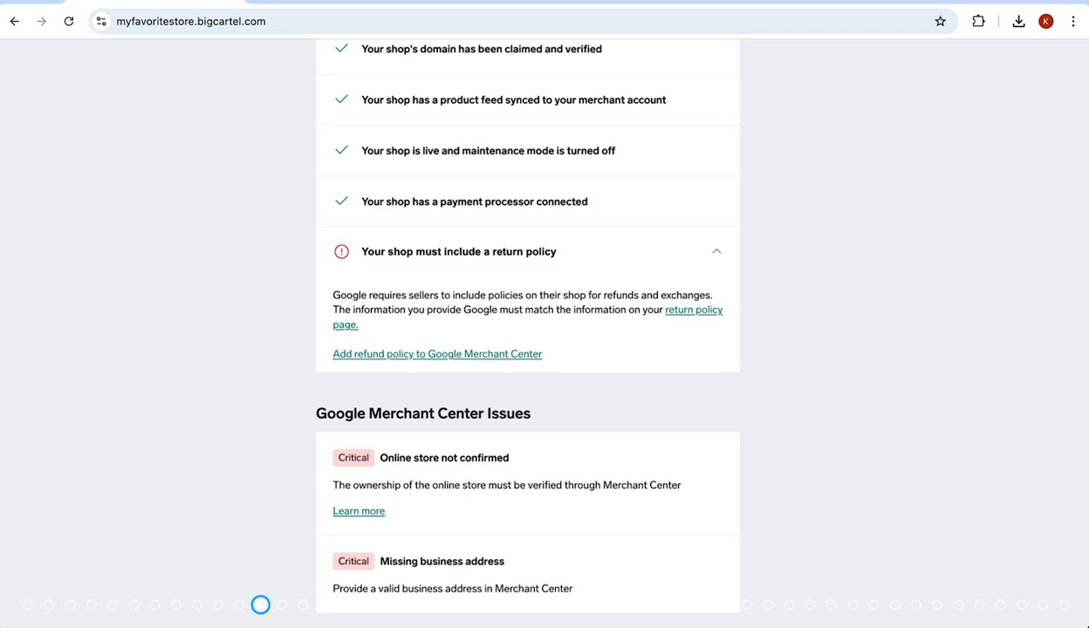
click(408, 356)
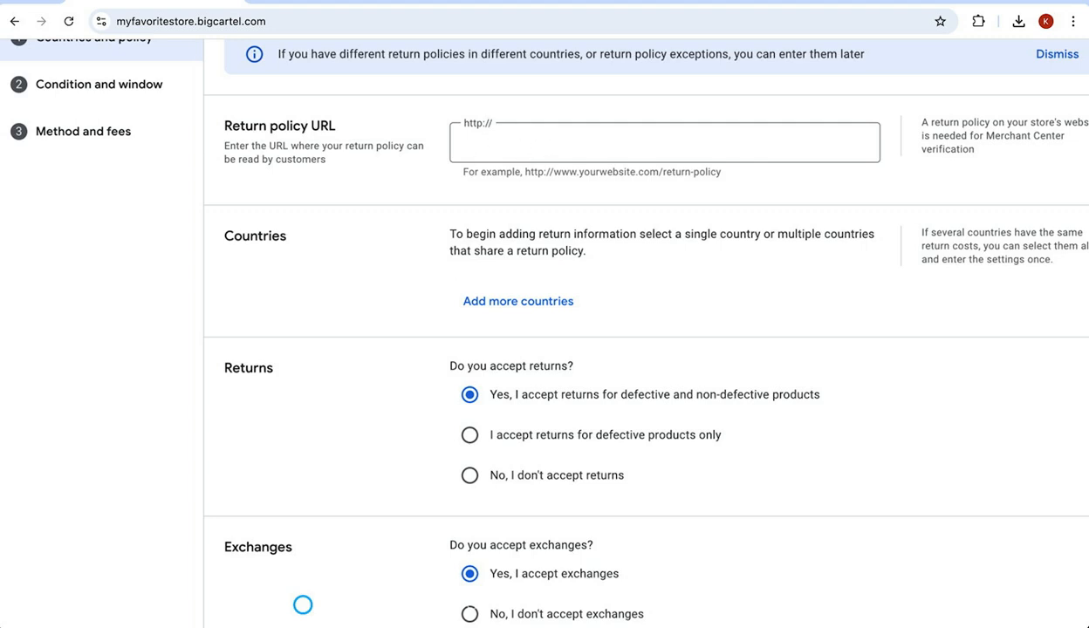
text(https://myfavoritestore.bigcartel.com/returns-policy)
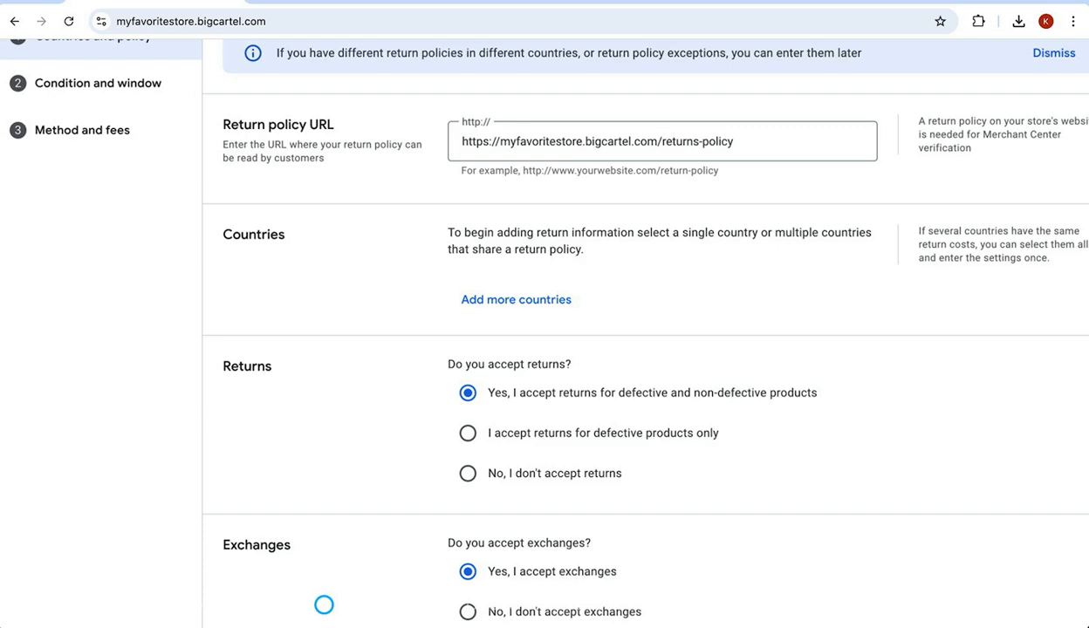
scroll(323, 605, down, 2)
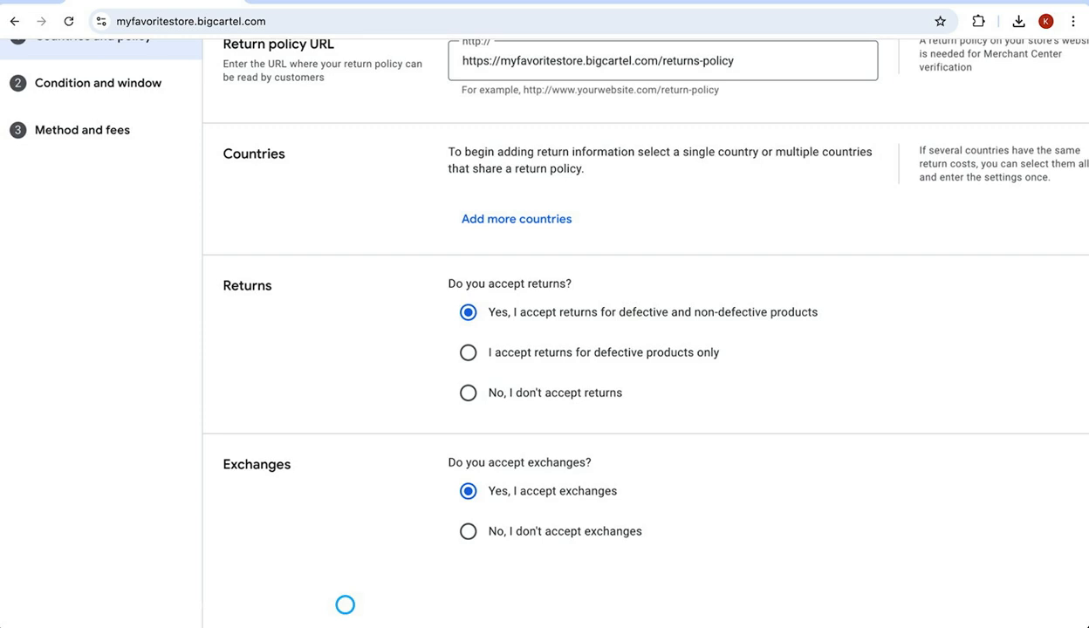
key(Right)
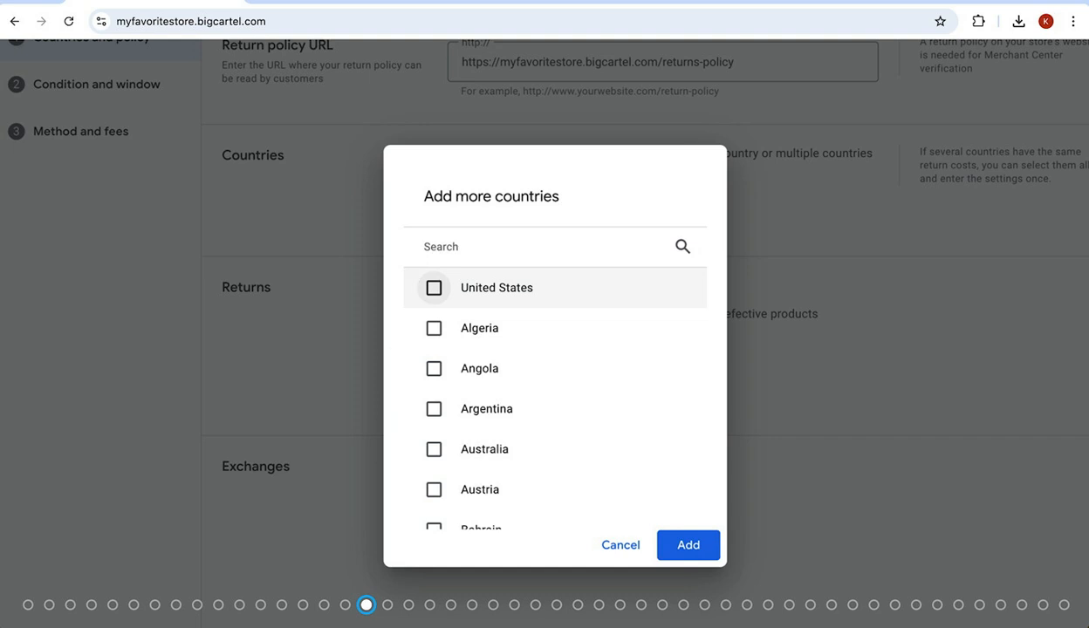
key(Right)
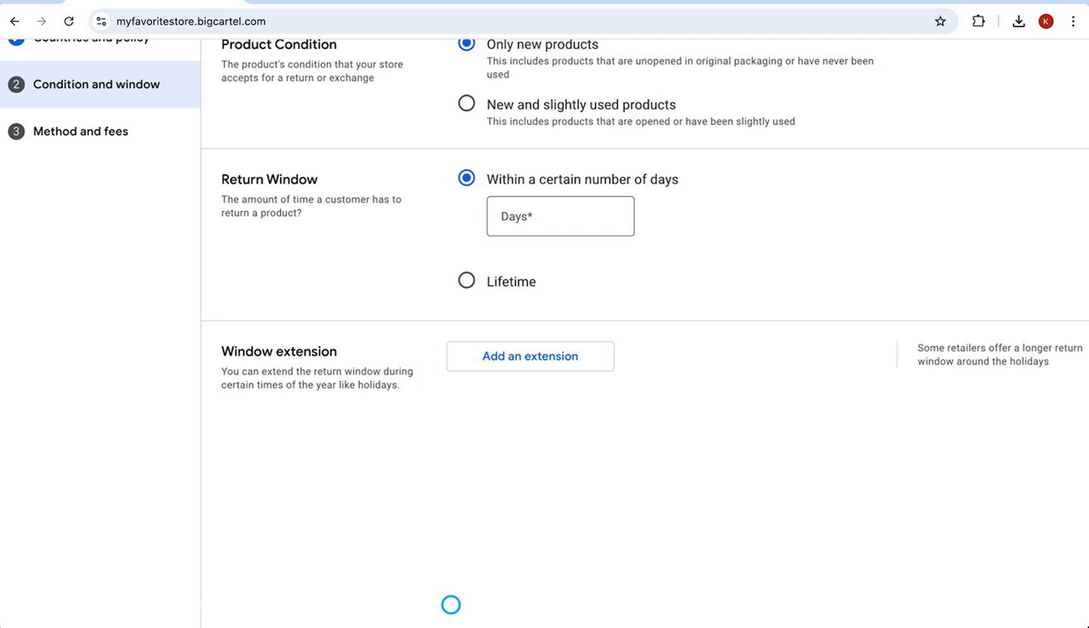
text(5)
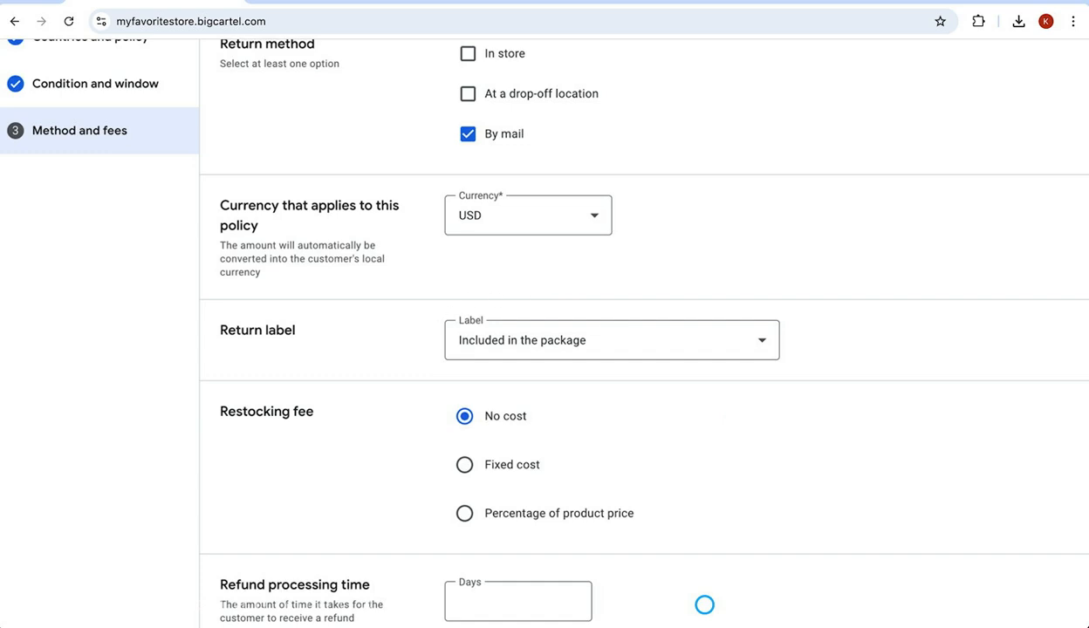
click(610, 341)
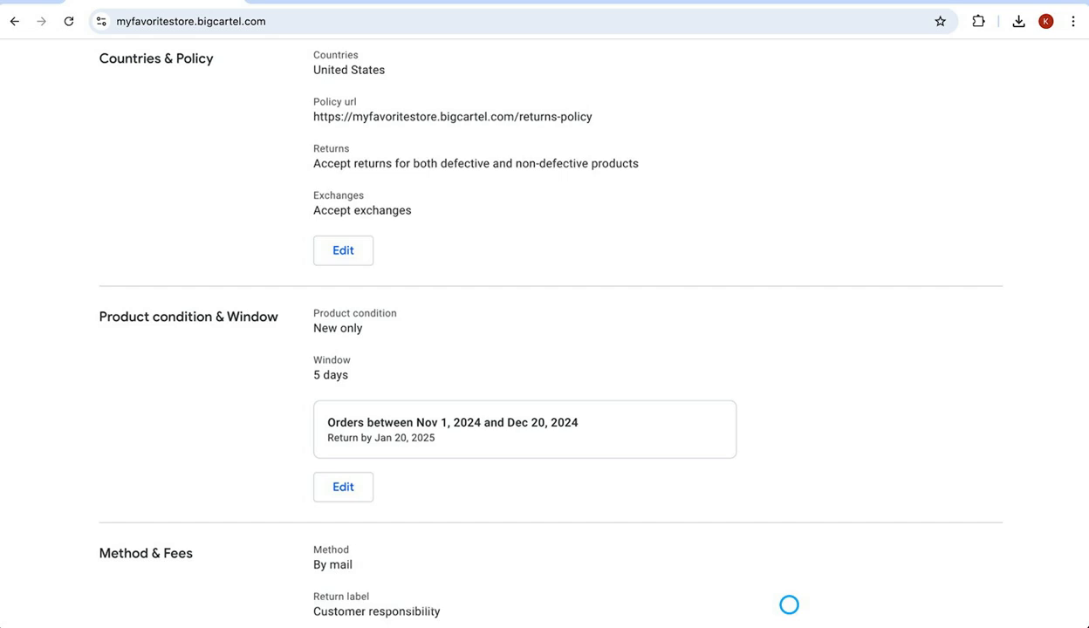
scroll(788, 605, down, 5)
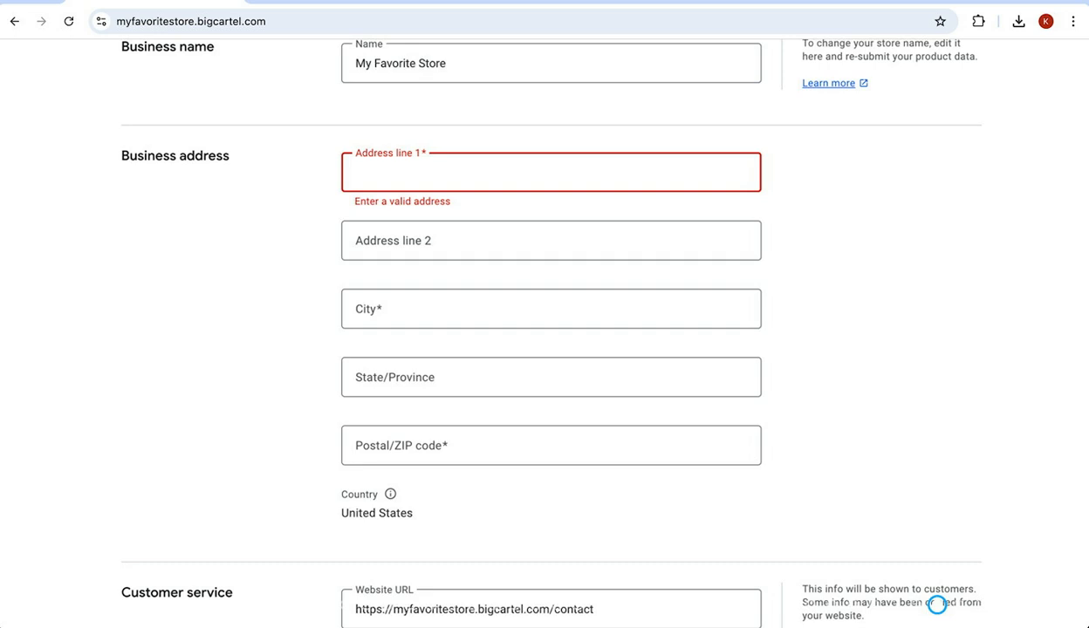
scroll(936, 605, down, 5)
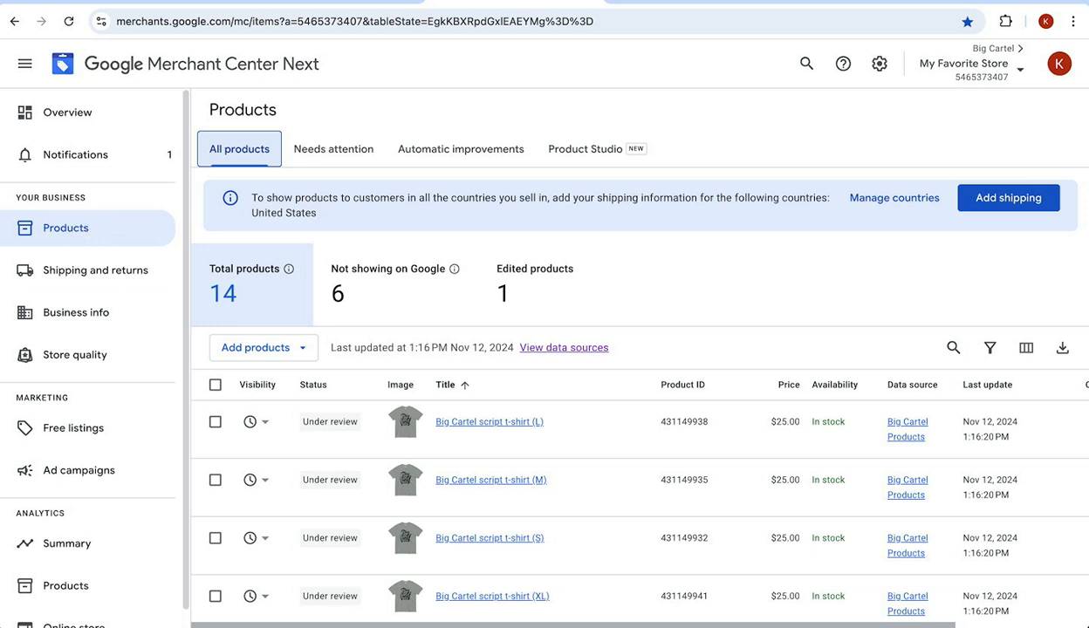
Examine the visibility and approval status of every product in the Merchant Center product list.
scroll(522, 541, down, 3)
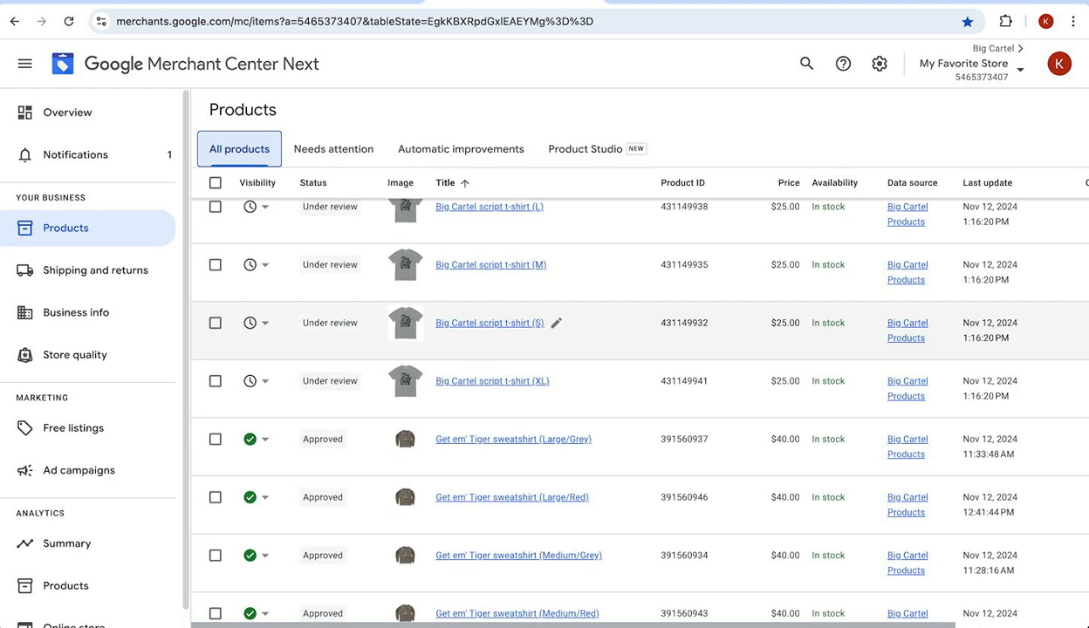
scroll(462, 433, up, 3)
scroll(463, 433, down, 4)
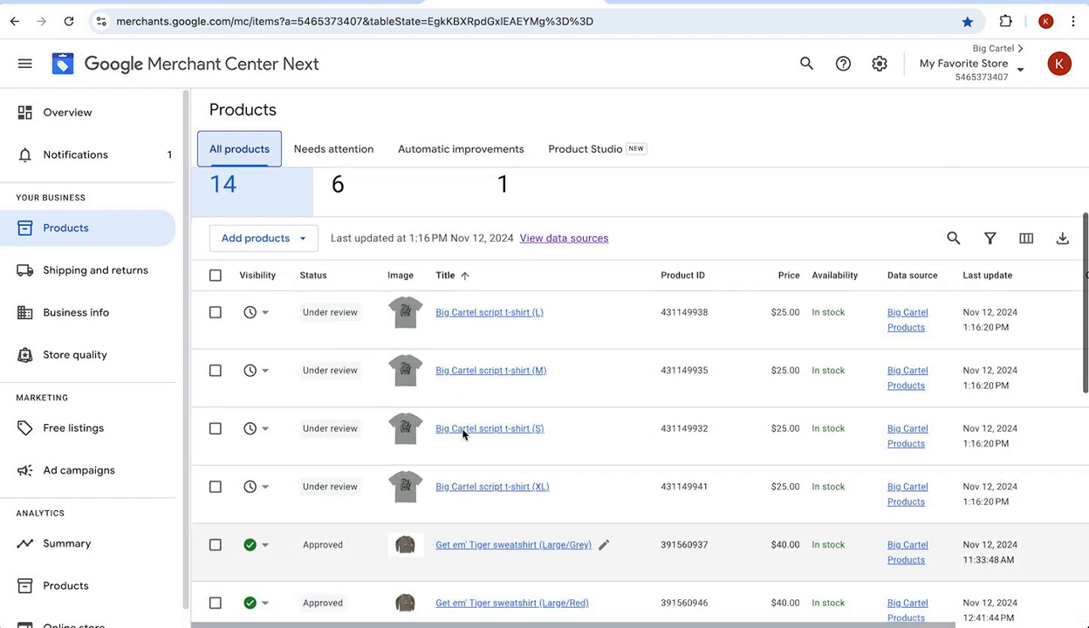
scroll(462, 433, down, 3)
scroll(463, 433, up, 3)
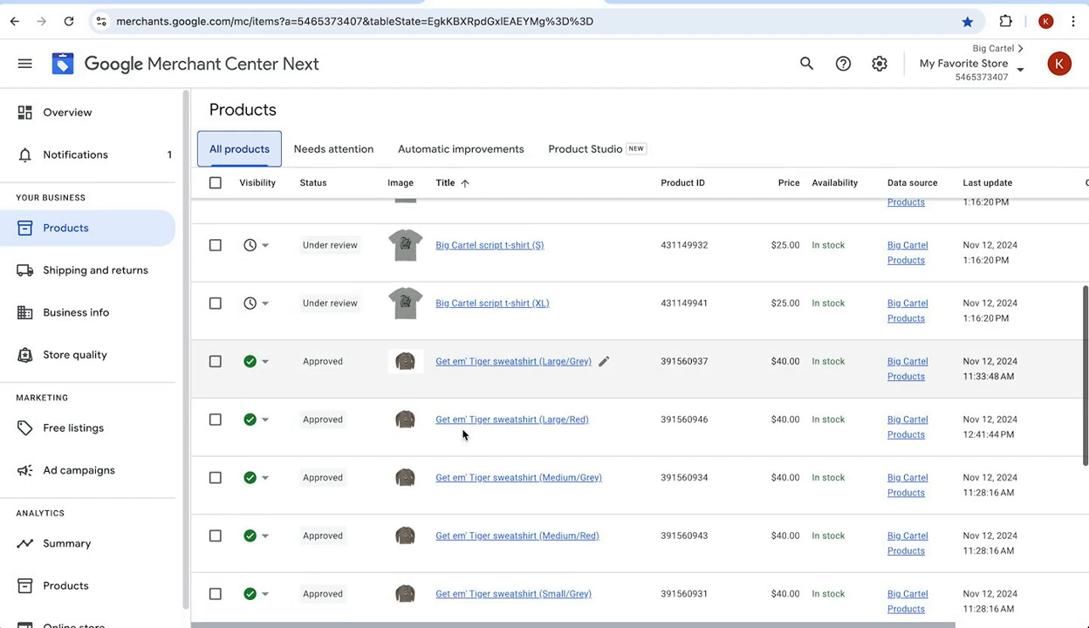
scroll(457, 479, down, 3)
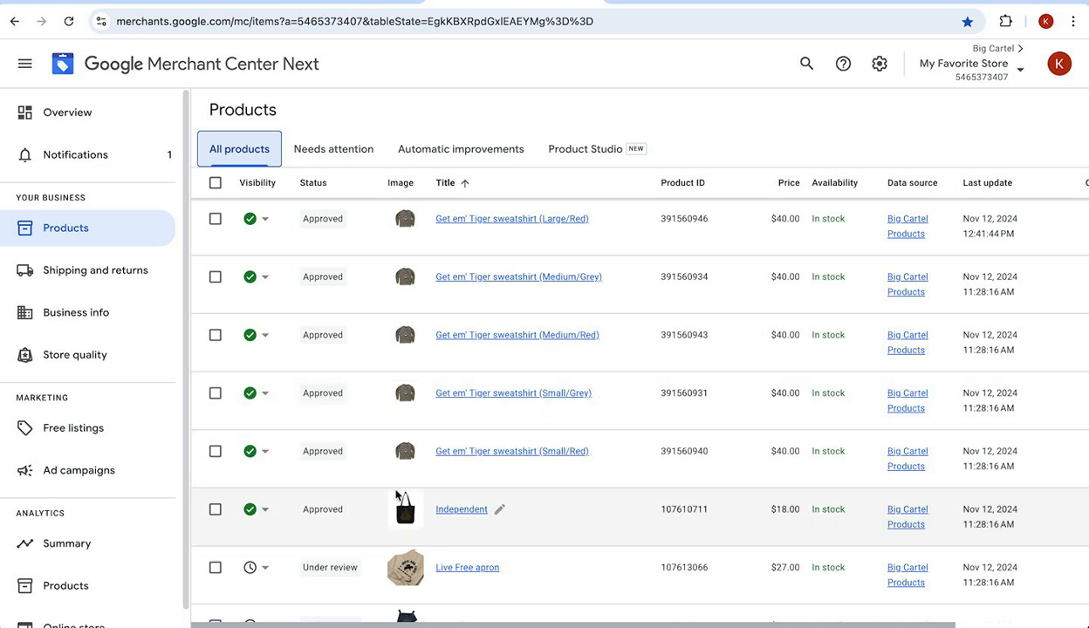
scroll(365, 513, down, 2)
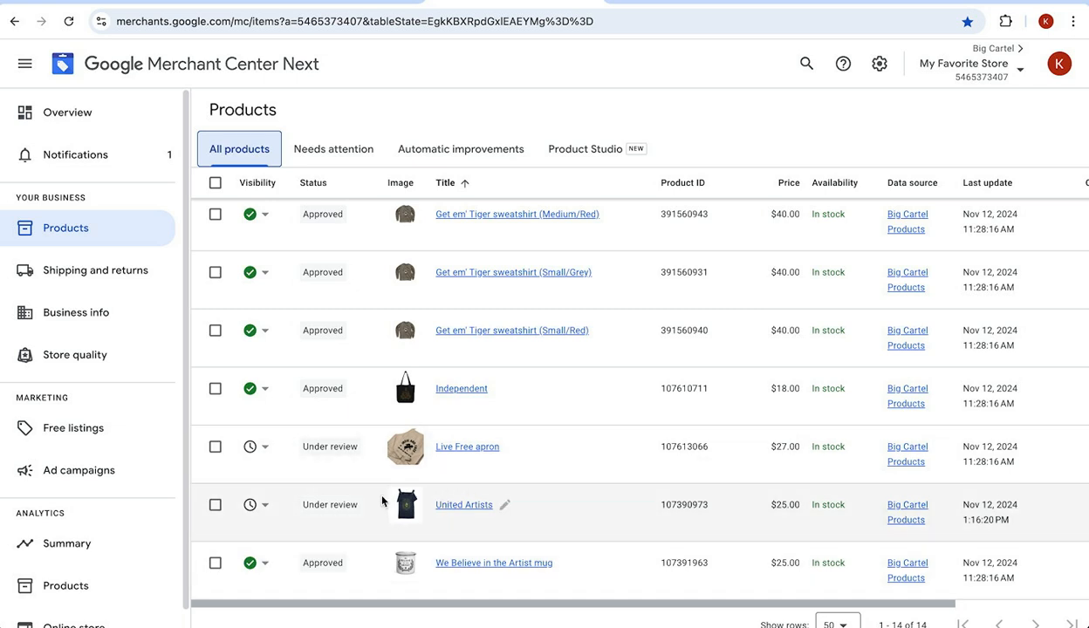
Open the United Artists product for editing to check its details for missing or invalid fields.
scroll(637, 520, right, 3)
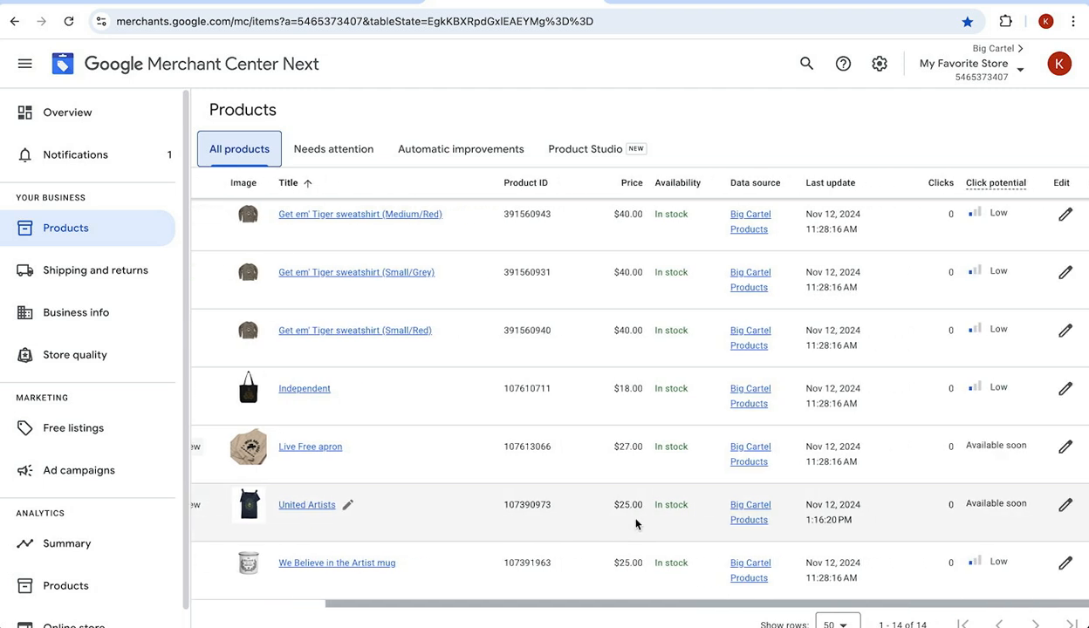
click(1065, 507)
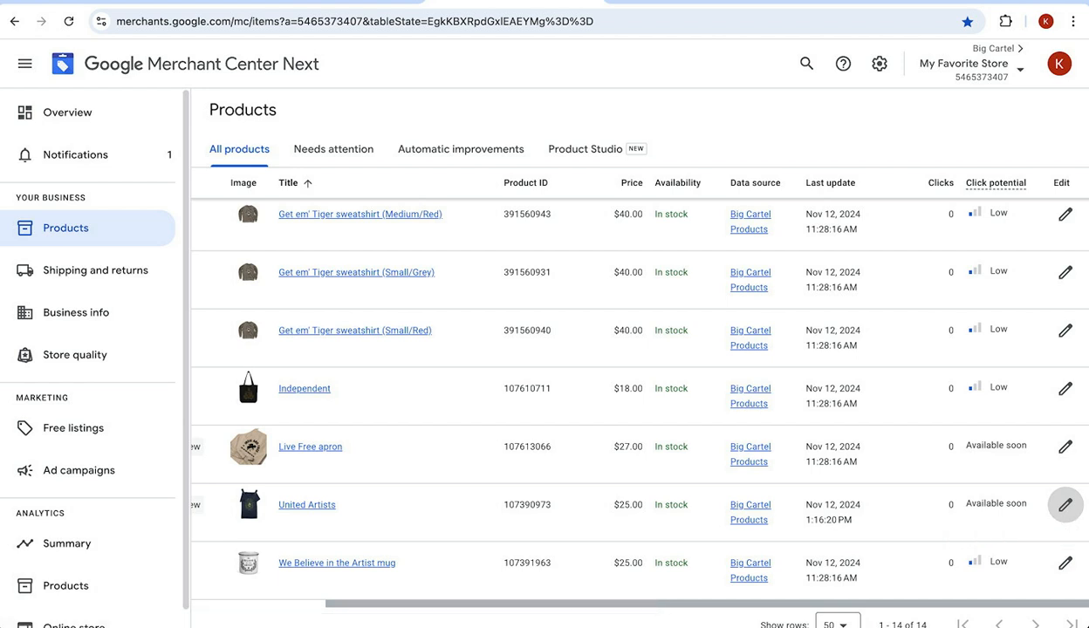
click(1065, 505)
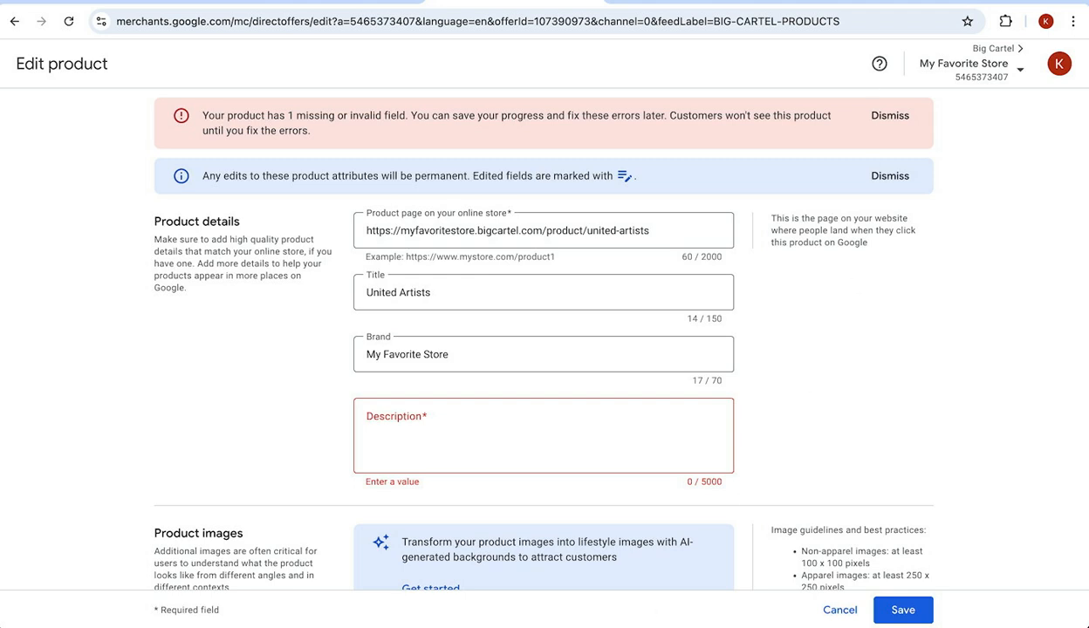
Switch to the Big Cartel store admin and open the United Artists product for editing.
key(ctrl+shift+Tab)
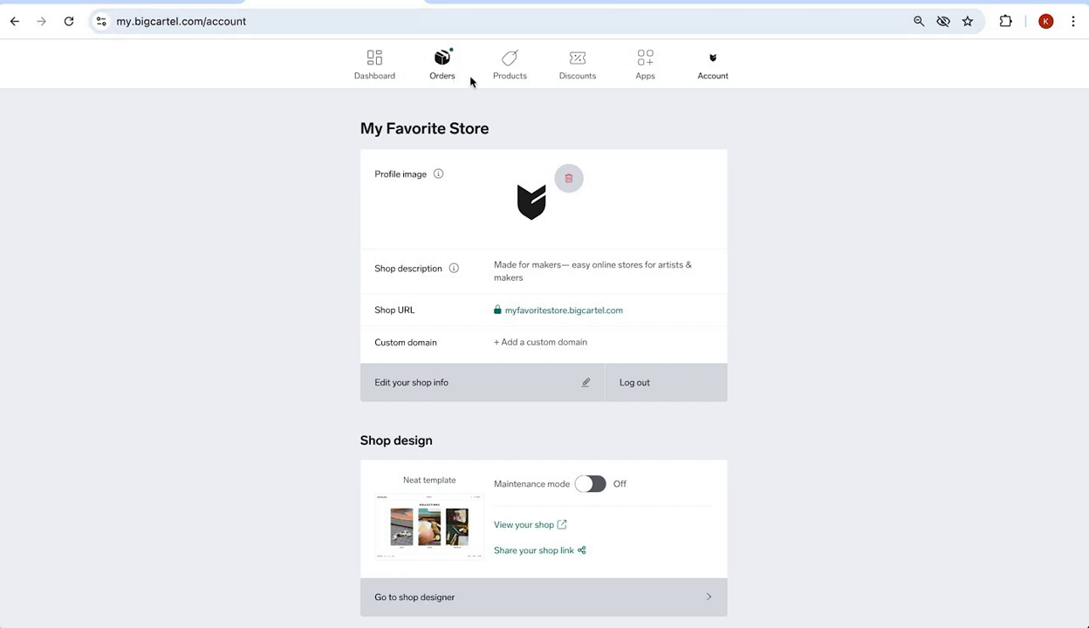
click(510, 66)
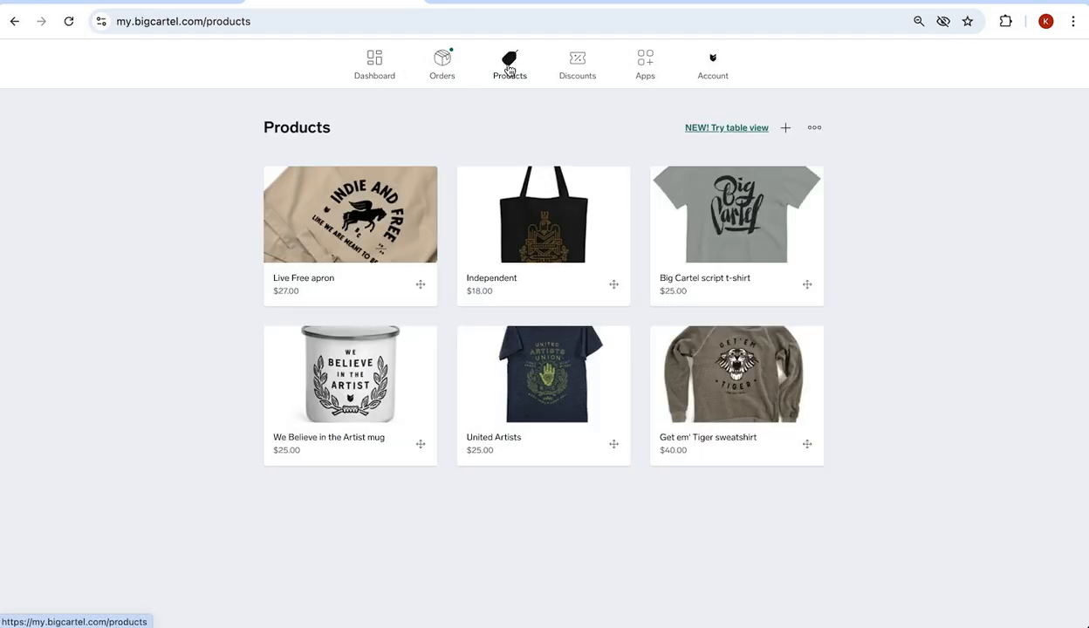
click(534, 386)
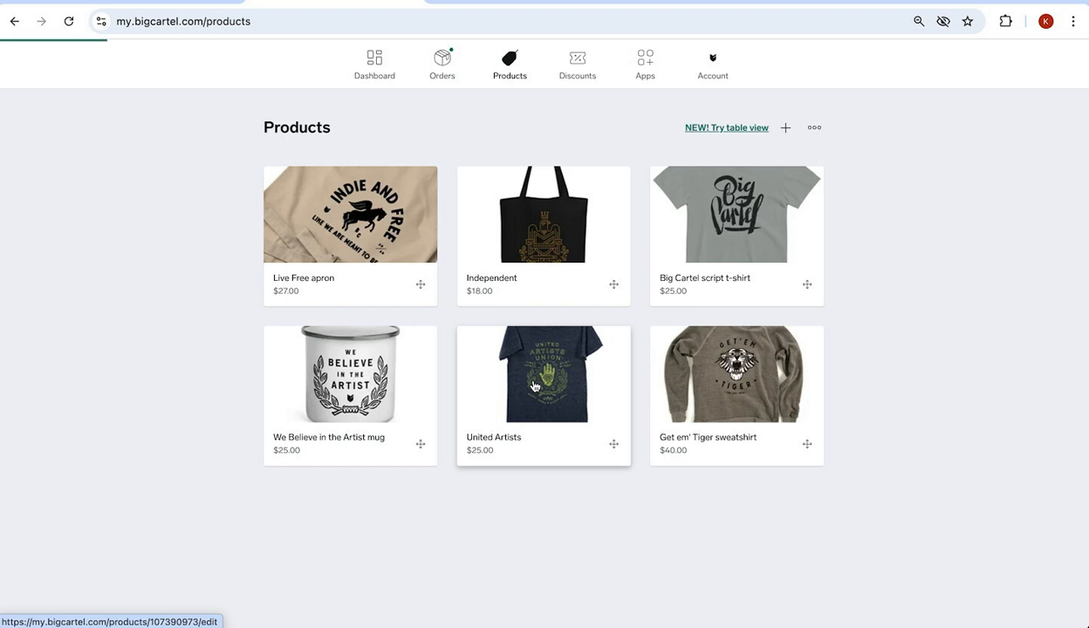
Set the United Artists product description to "United Artists-- a soft and comfy t-shirt for everyone." and save the product.
click(504, 236)
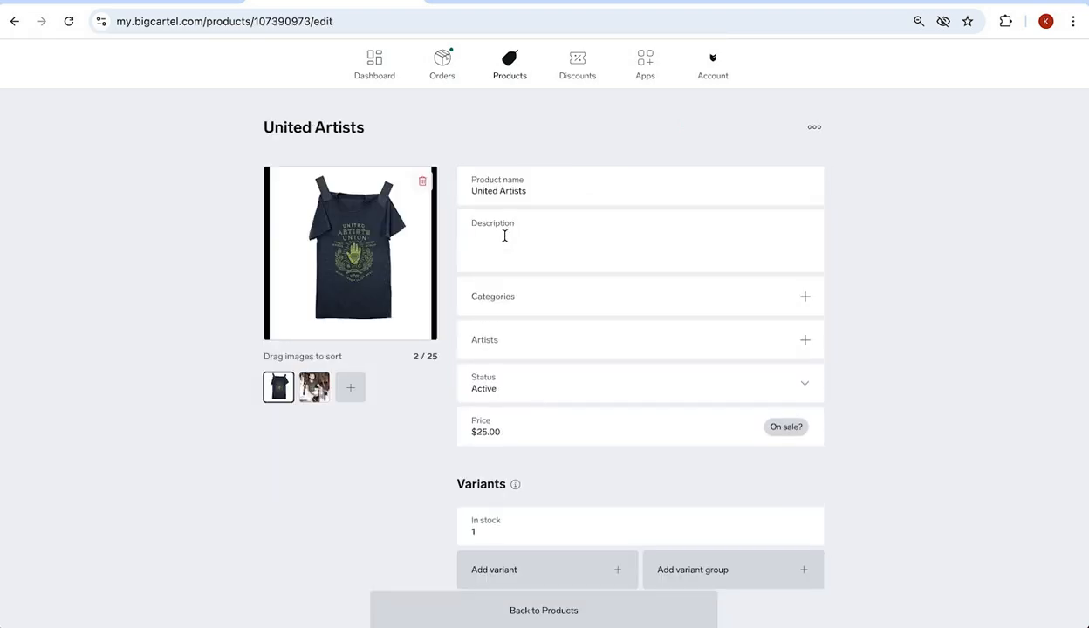
text(United A)
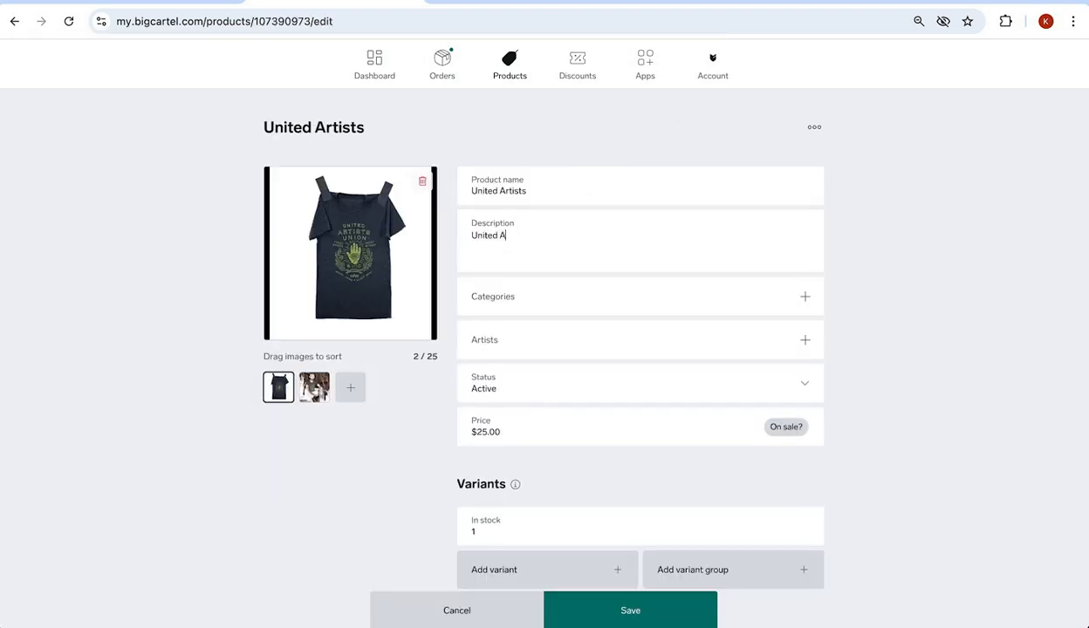
text(rtists-- a soft and comfy t-shirt for everyone)
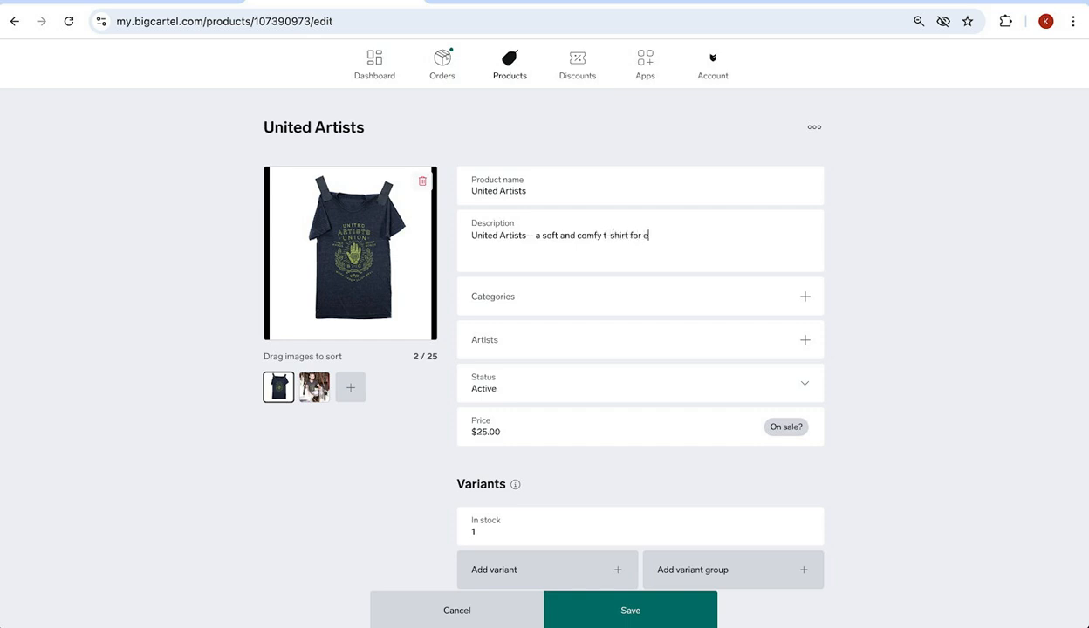
text(.)
click(610, 607)
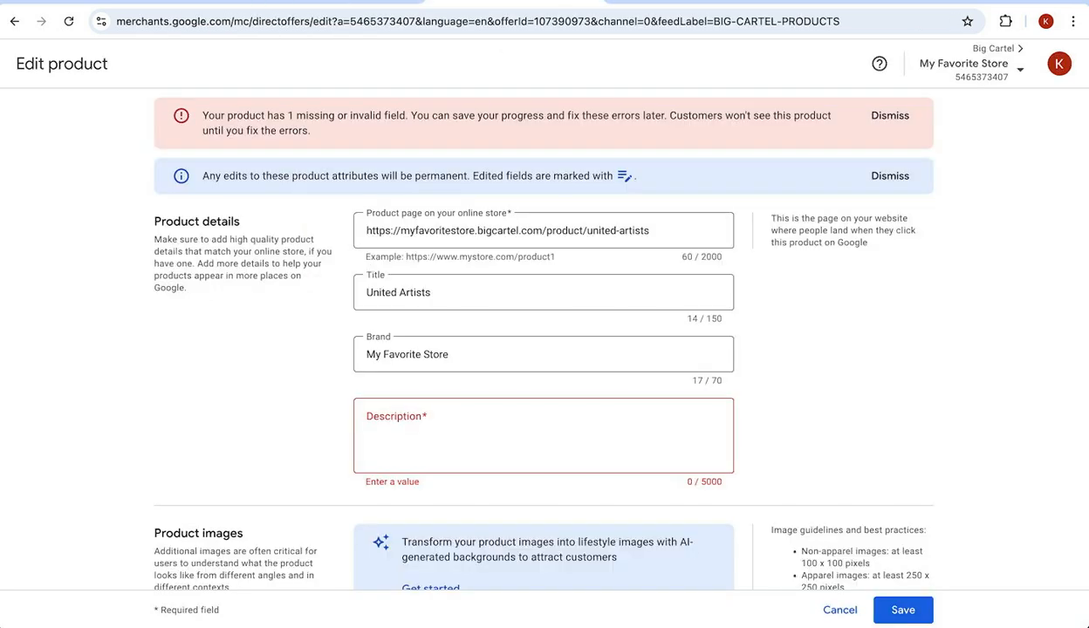
Back in Merchant Center, leave the product edit unsaved and update the Big Cartel Products data source.
click(842, 612)
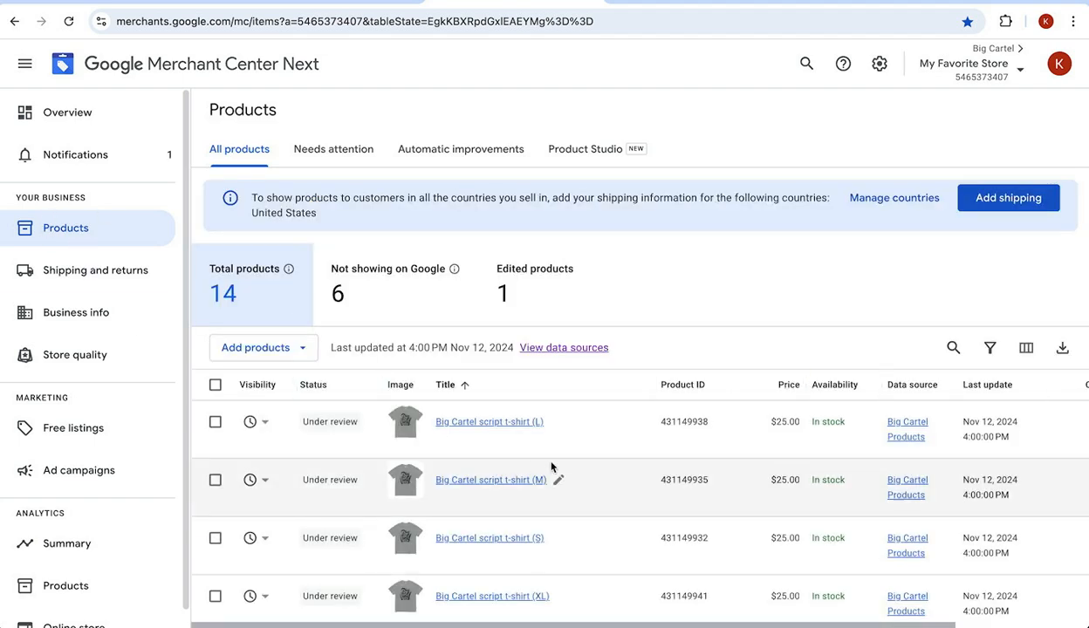
scroll(553, 522, down, 5)
scroll(553, 522, up, 5)
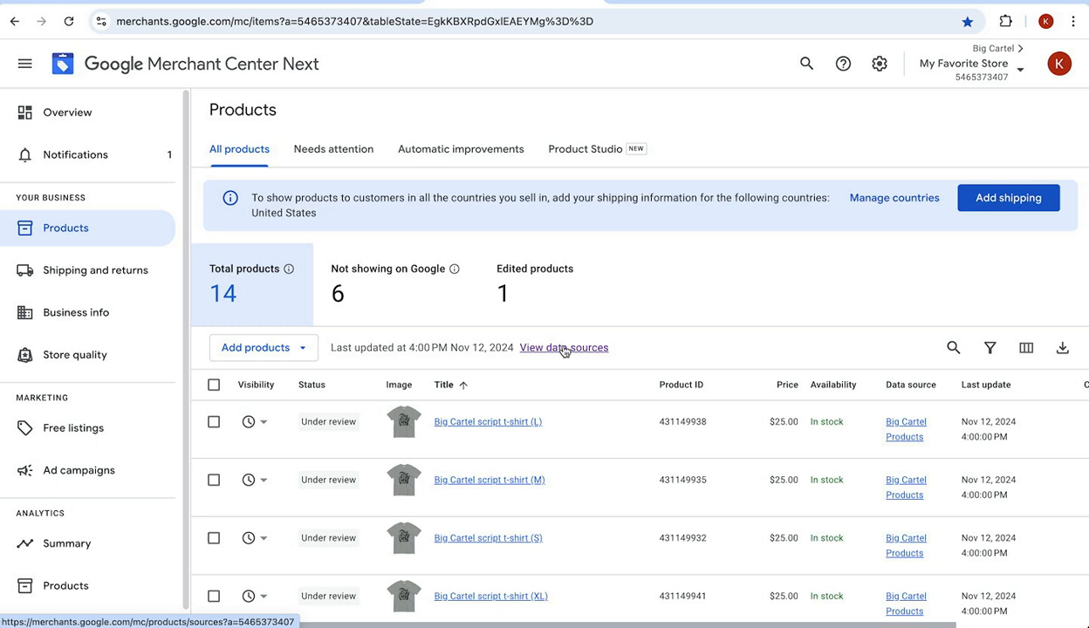
click(562, 348)
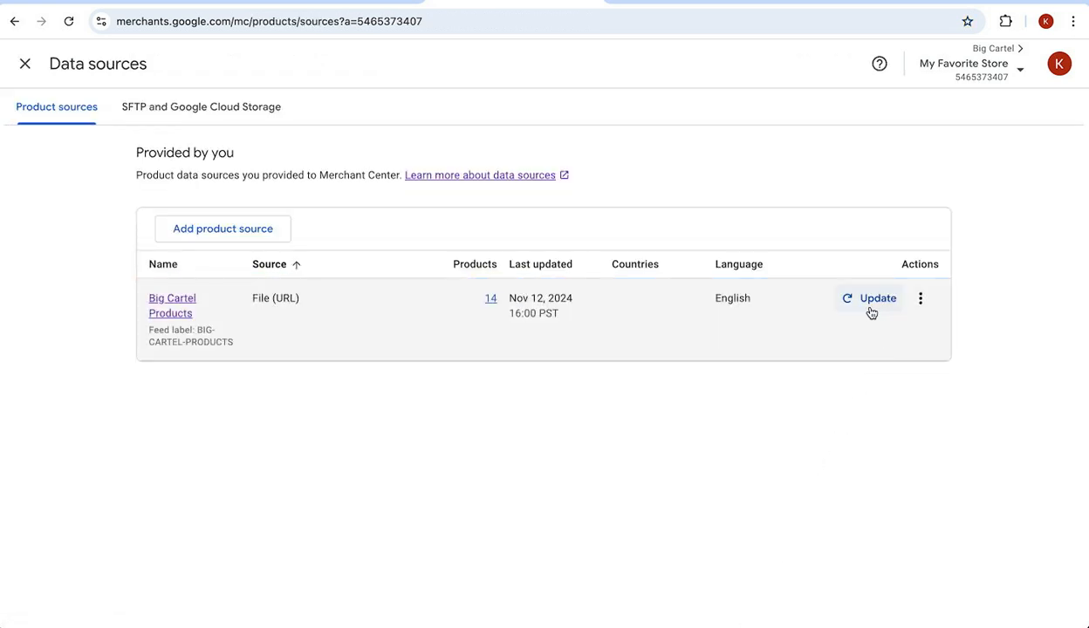
click(862, 299)
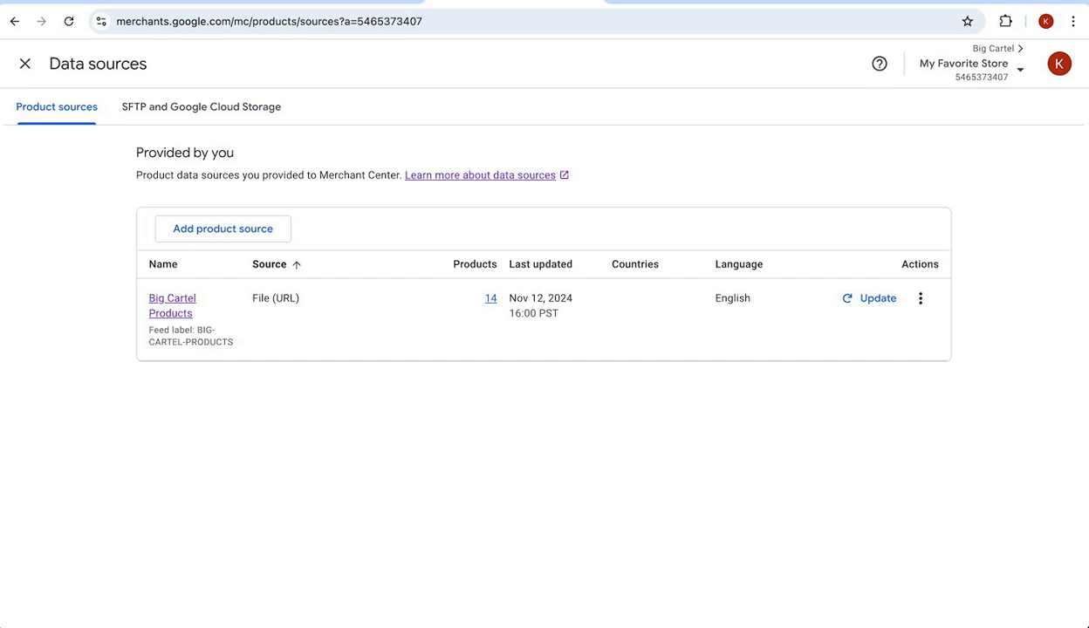
click(26, 64)
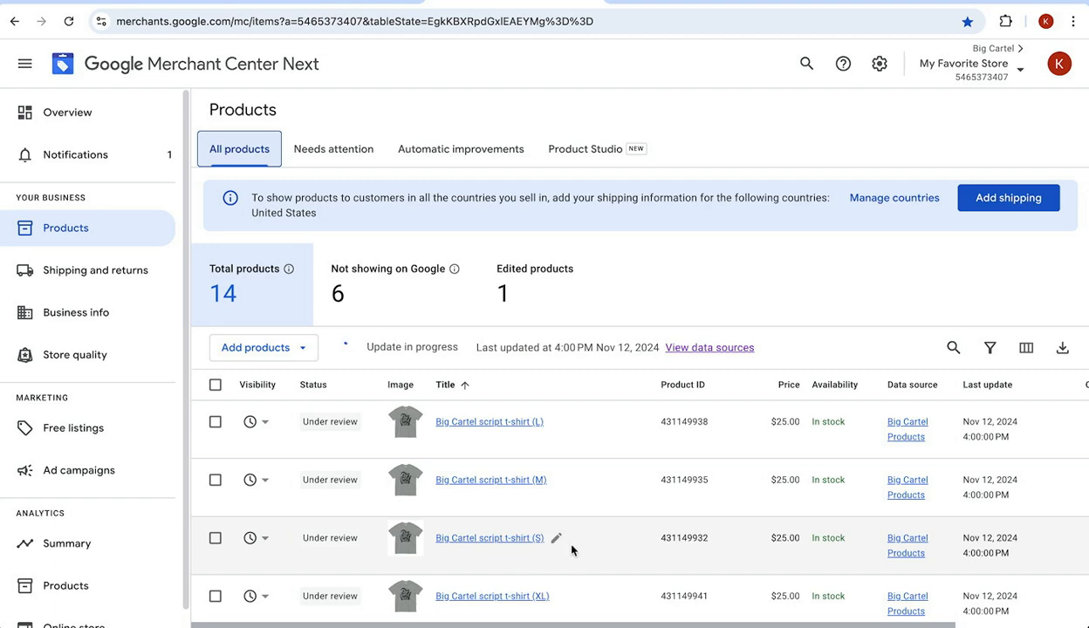
Open the Get em' Tiger sweatshirt (Medium/Grey) product for editing from the Merchant Center product list.
scroll(588, 560, down, 3)
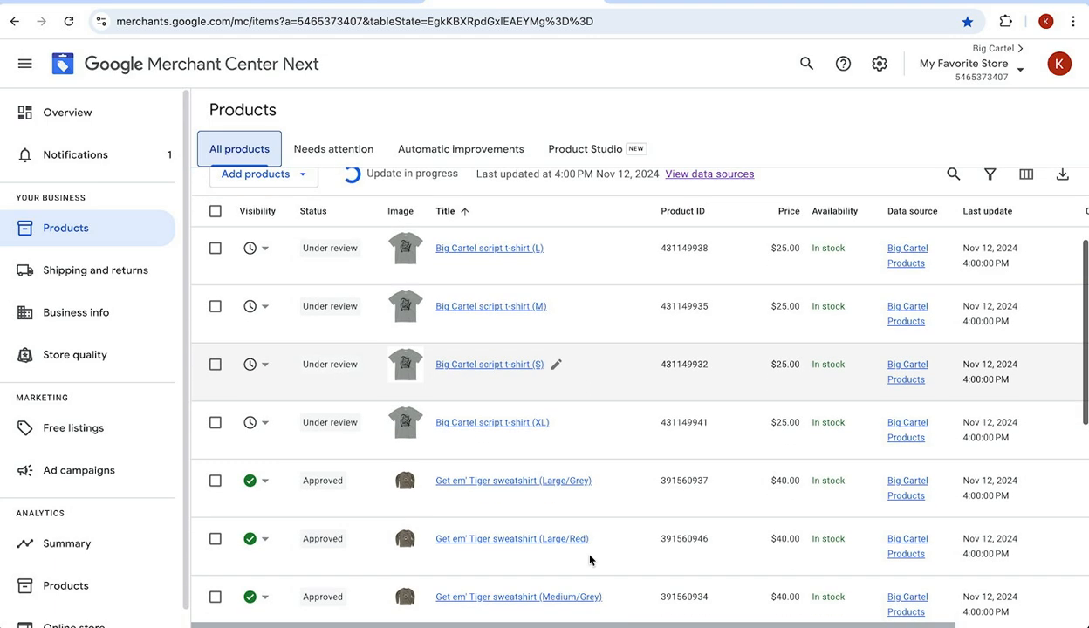
scroll(589, 559, down, 1)
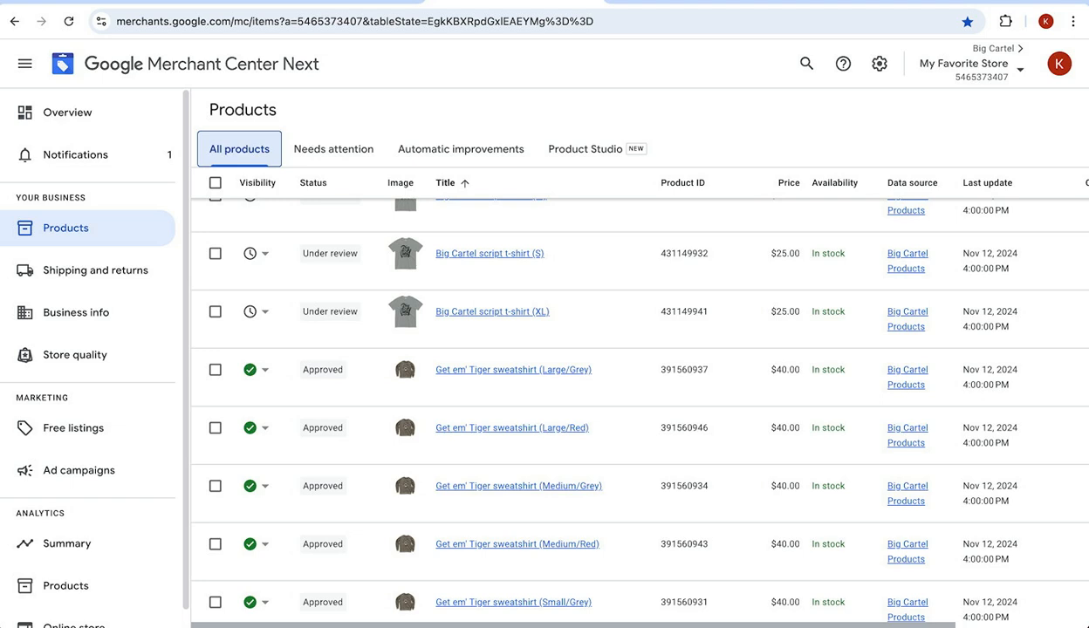
scroll(908, 550, down, 1)
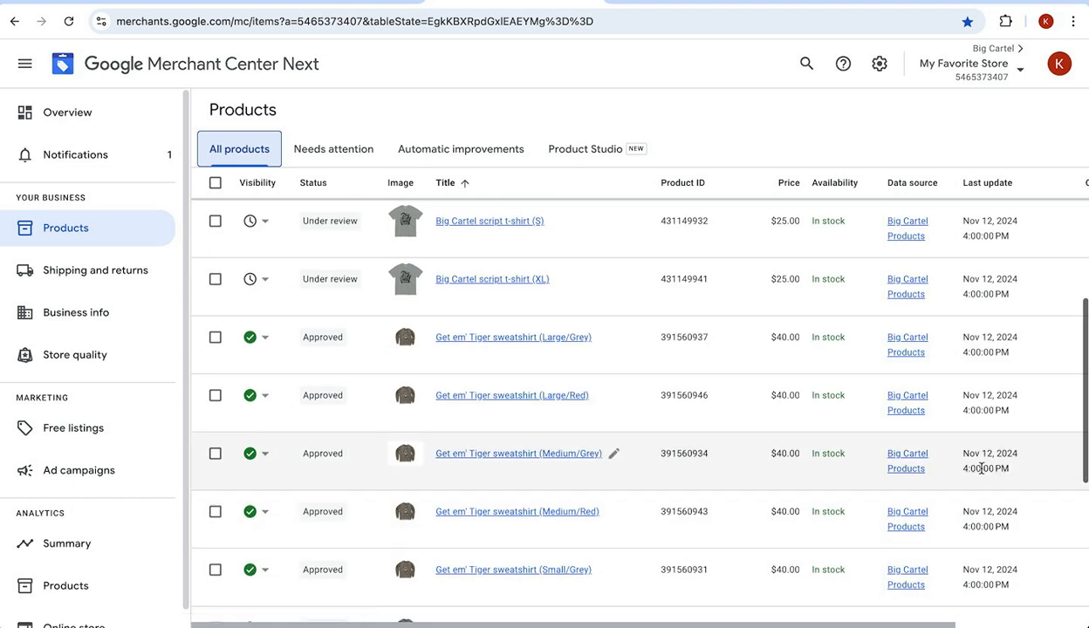
scroll(985, 477, right, 2)
click(1065, 453)
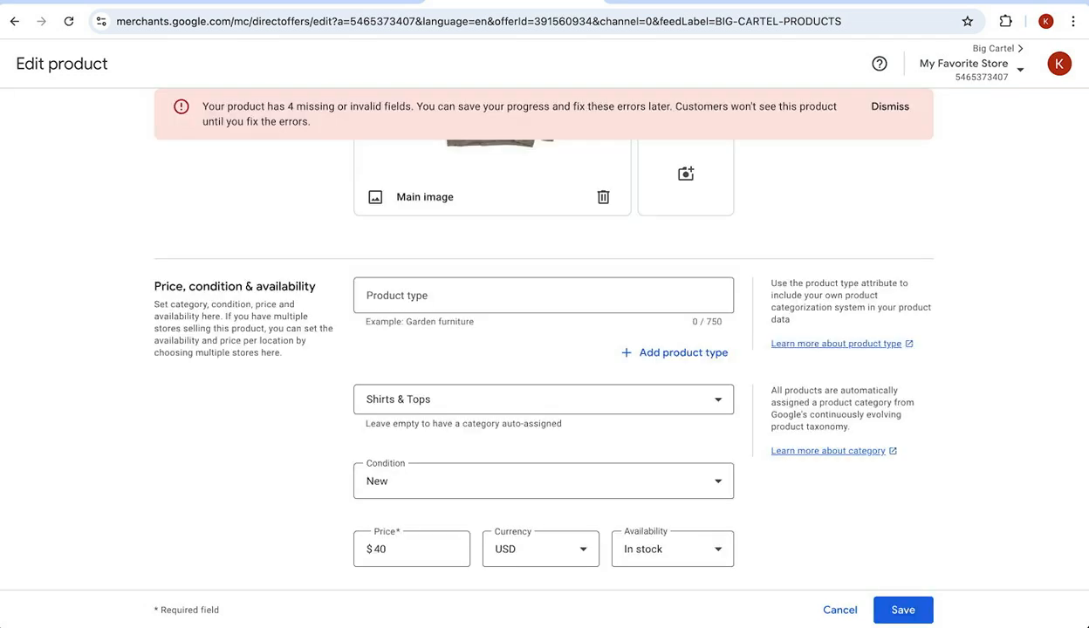
Check the Get em' Tiger sweatshirt's details and images, and enter "Sweatshirt" as its product type.
scroll(560, 375, up, 1)
scroll(559, 375, up, 6)
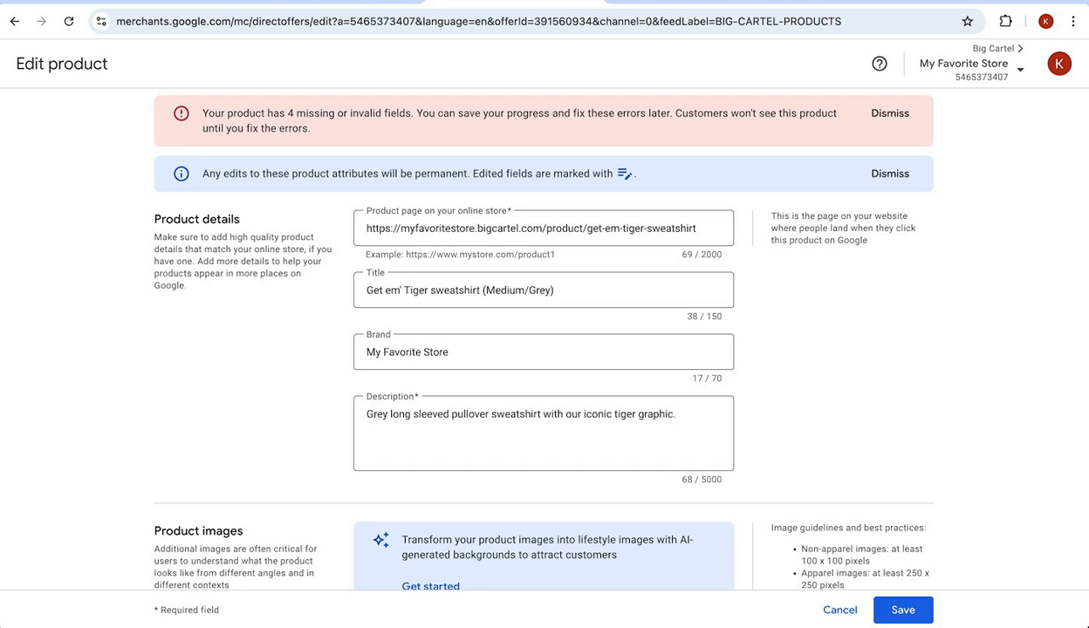
scroll(284, 437, up, 1)
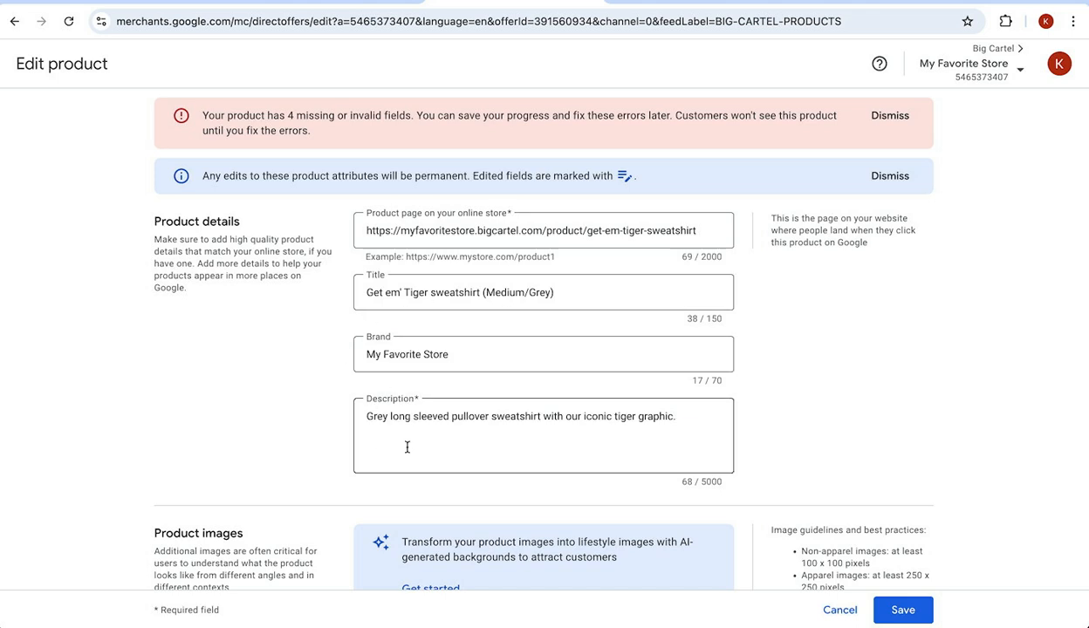
scroll(406, 446, down, 3)
scroll(408, 452, down, 5)
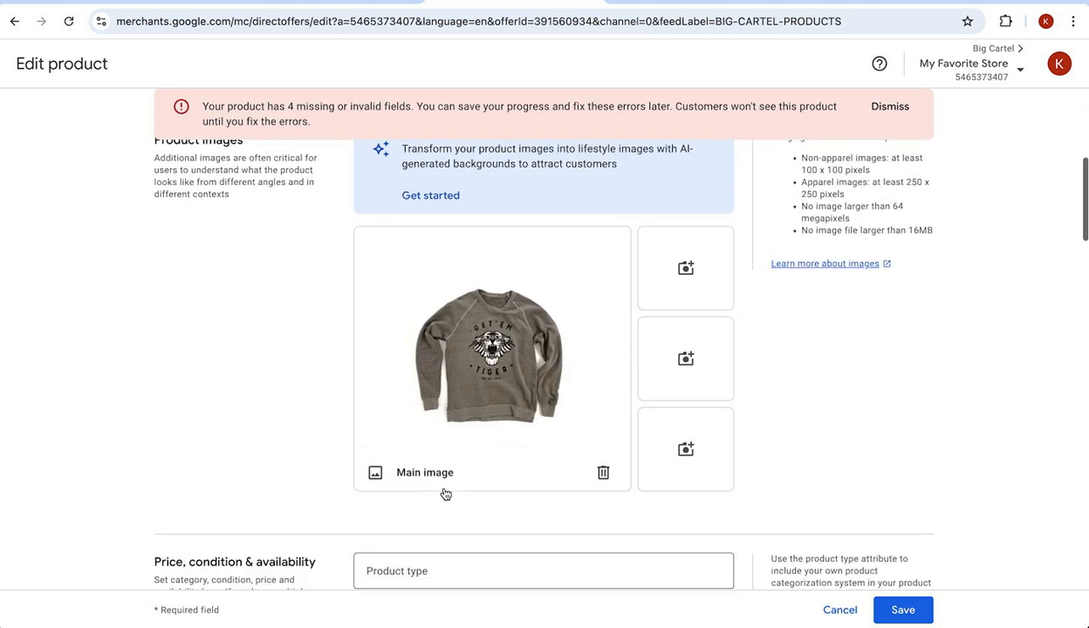
scroll(445, 495, down, 1)
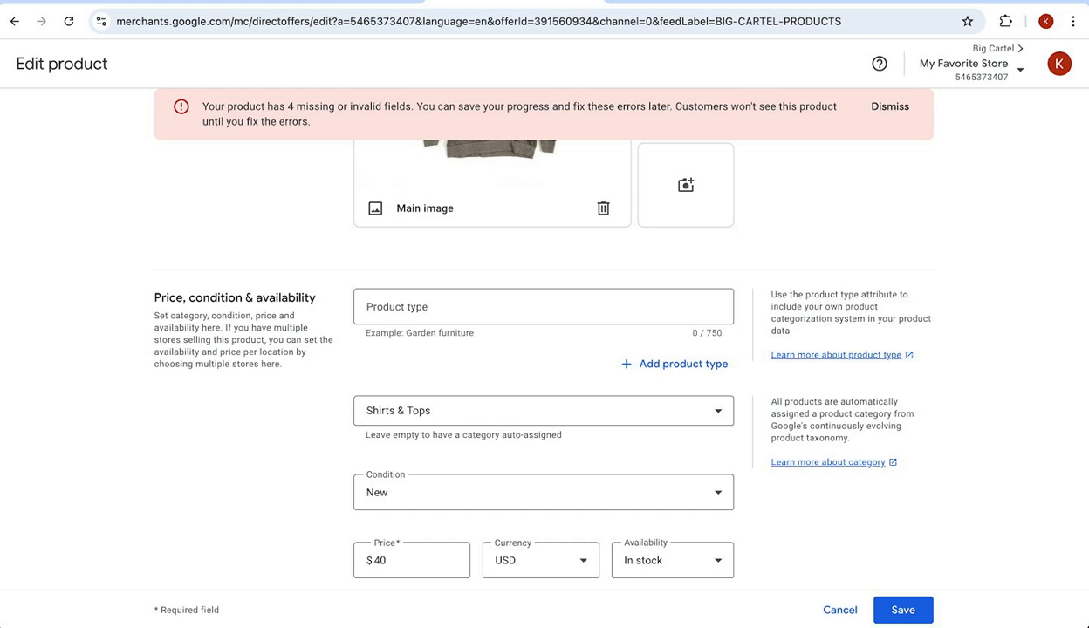
click(422, 307)
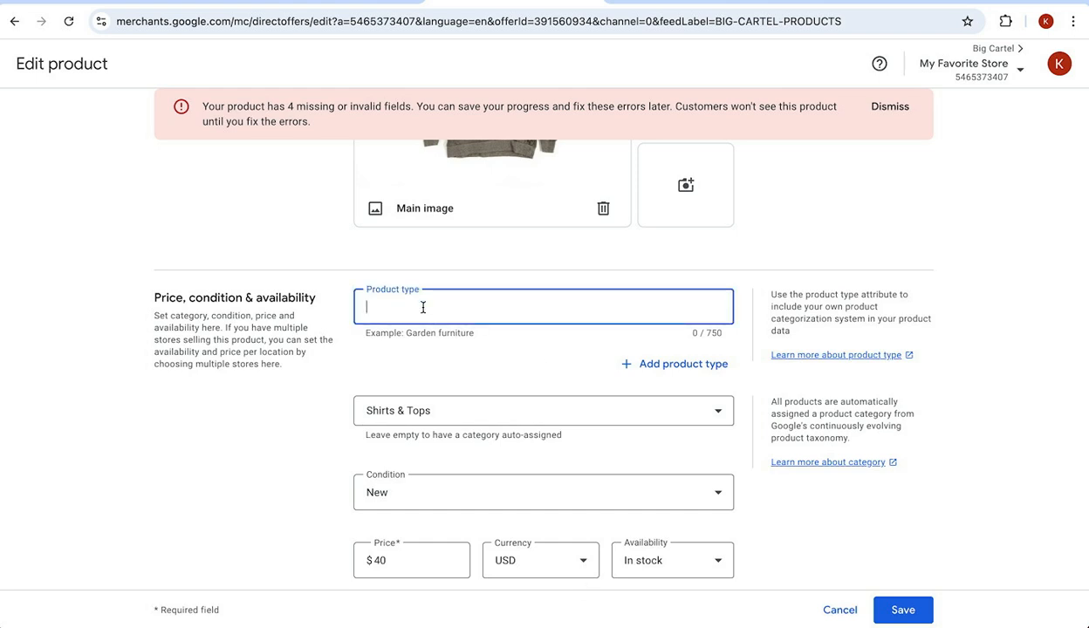
text(Sweatshirt)
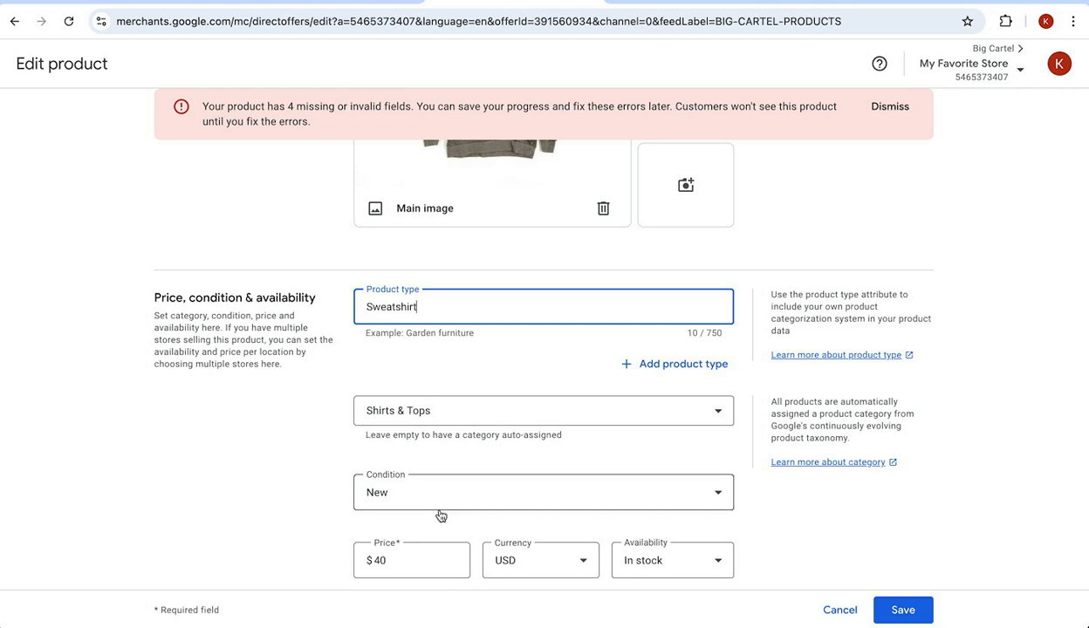
Examine the sweatshirt's price, identifiers, language, countries, marketing methods, labels and apparel details for fields that need filling in.
scroll(441, 516, down, 1)
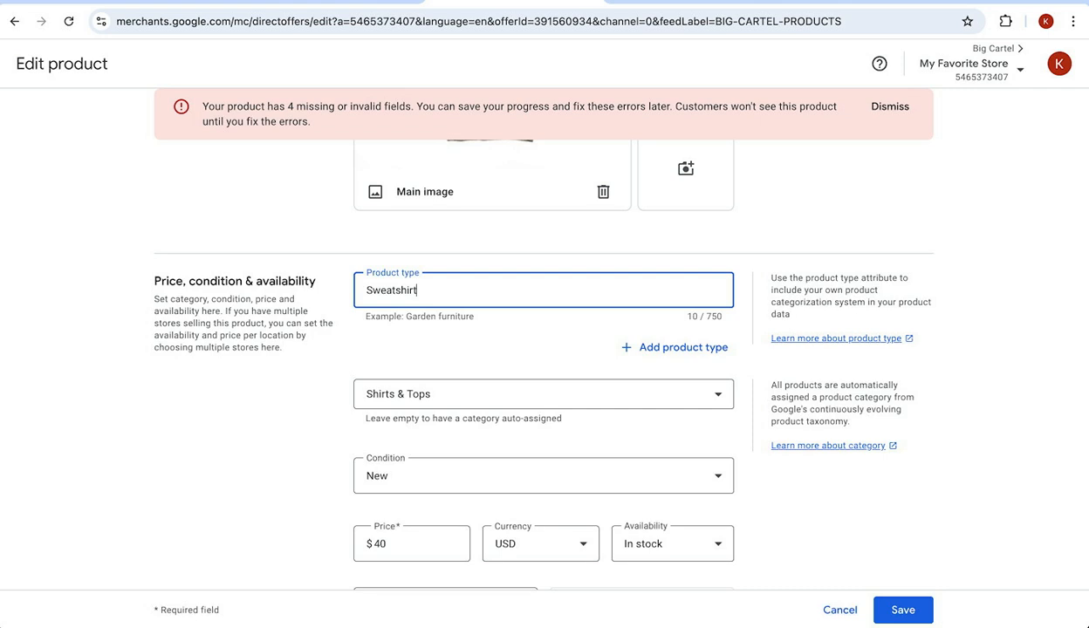
scroll(328, 514, down, 1)
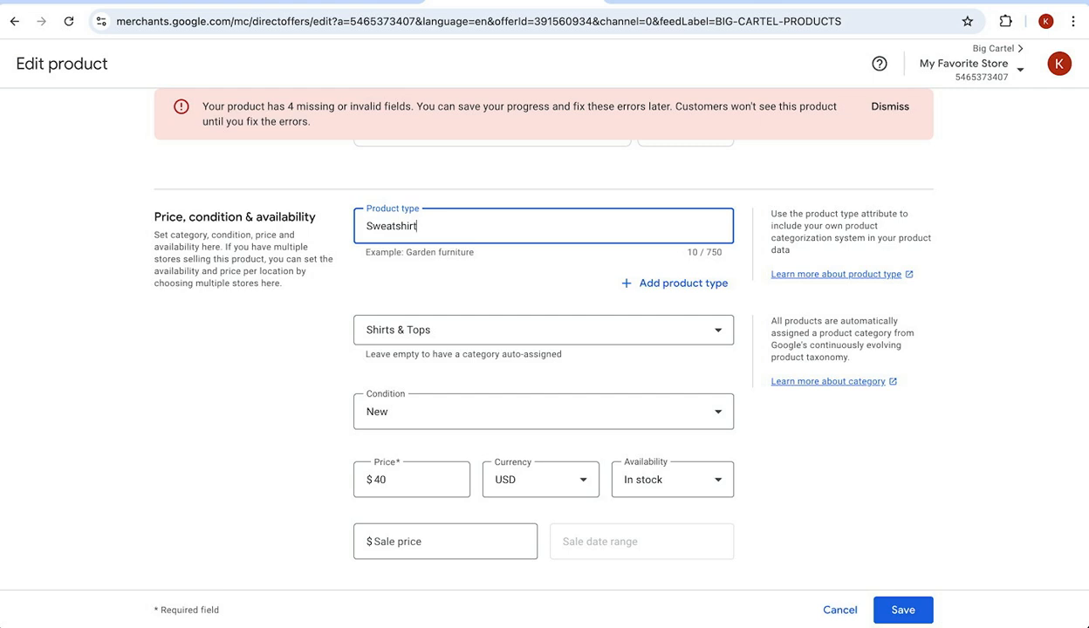
scroll(254, 489, down, 1)
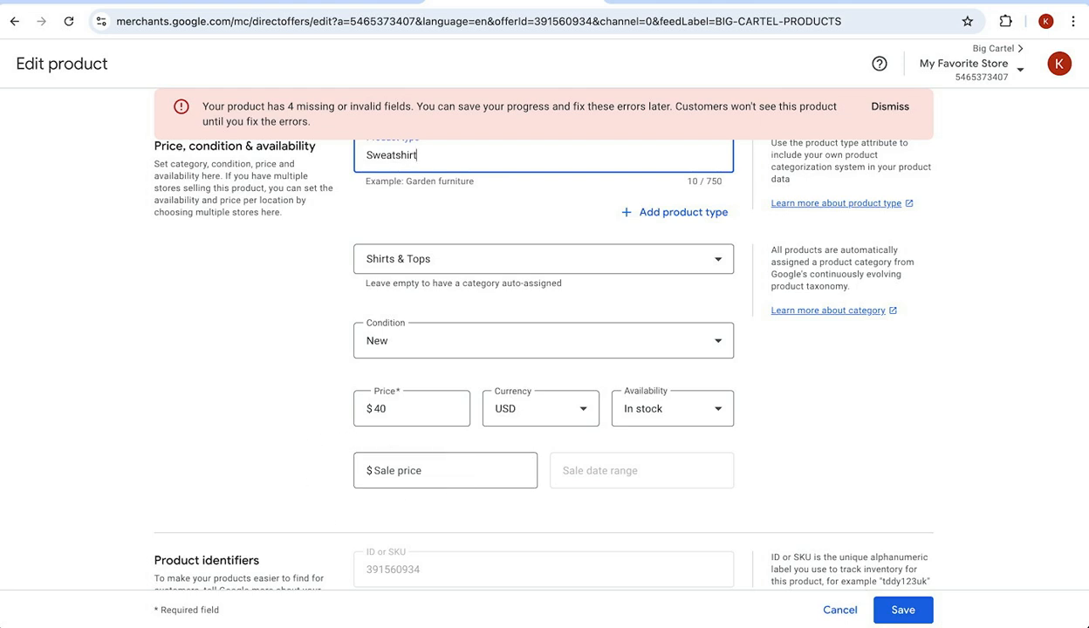
scroll(238, 372, down, 3)
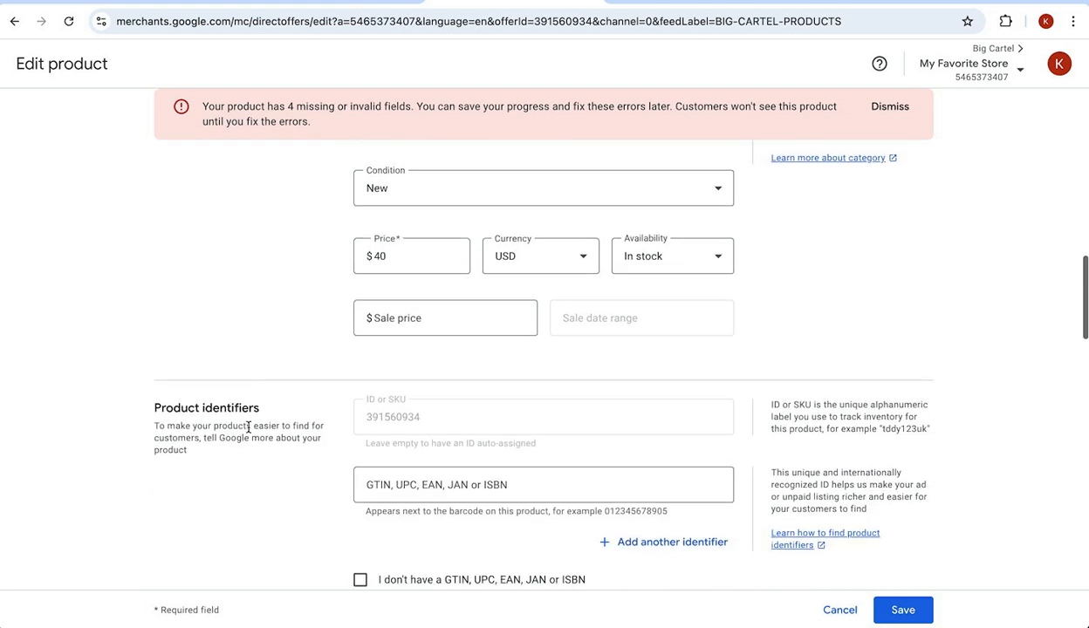
scroll(257, 462, down, 1)
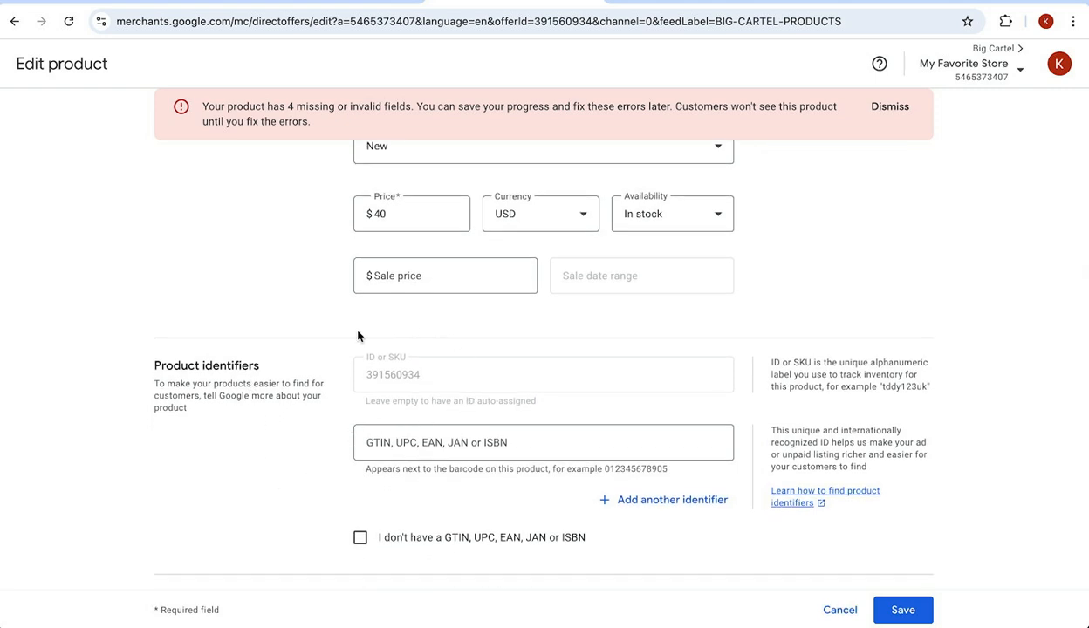
scroll(260, 477, down, 3)
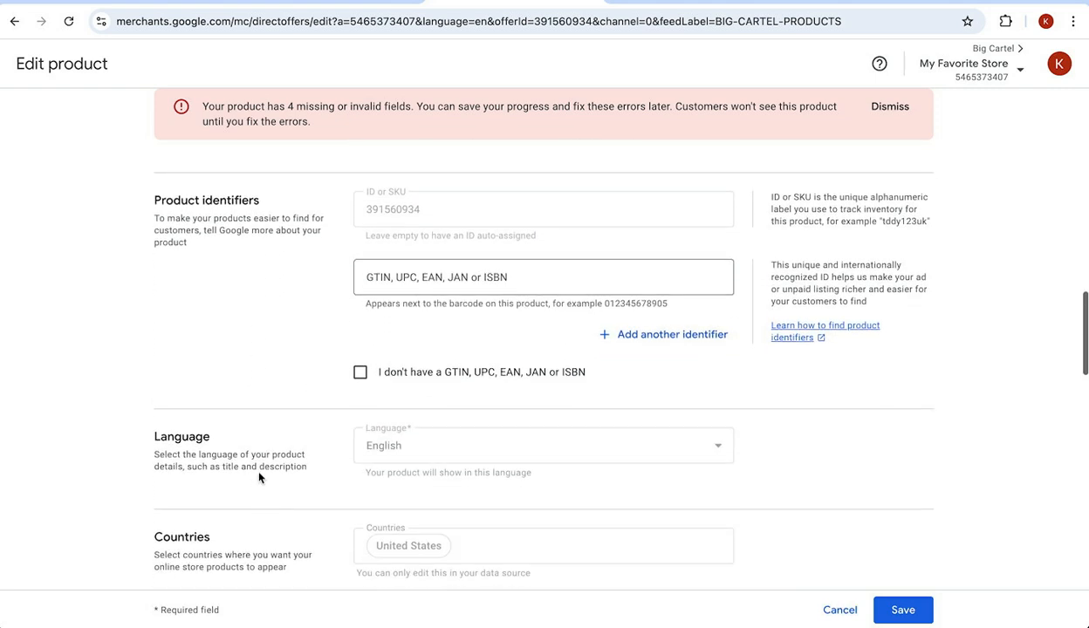
scroll(259, 476, down, 2)
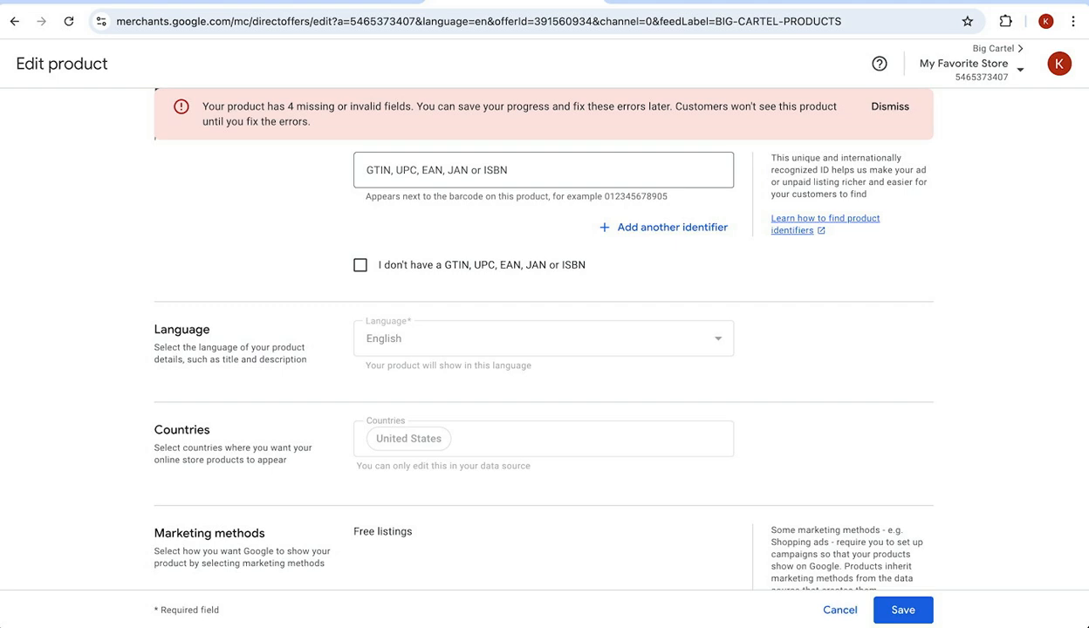
scroll(305, 436, down, 2)
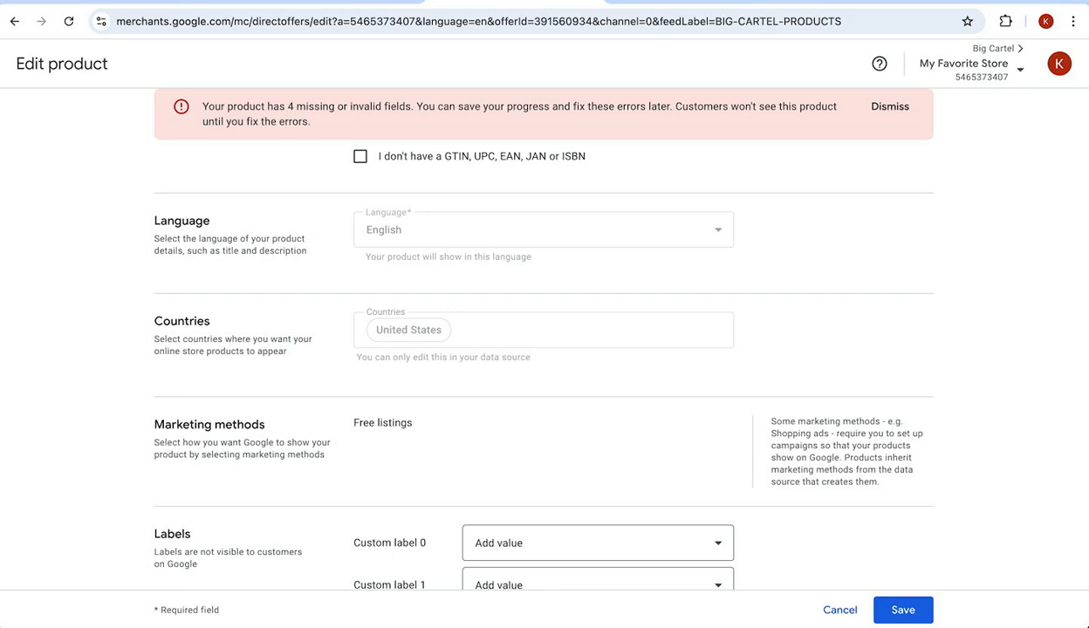
scroll(294, 452, down, 4)
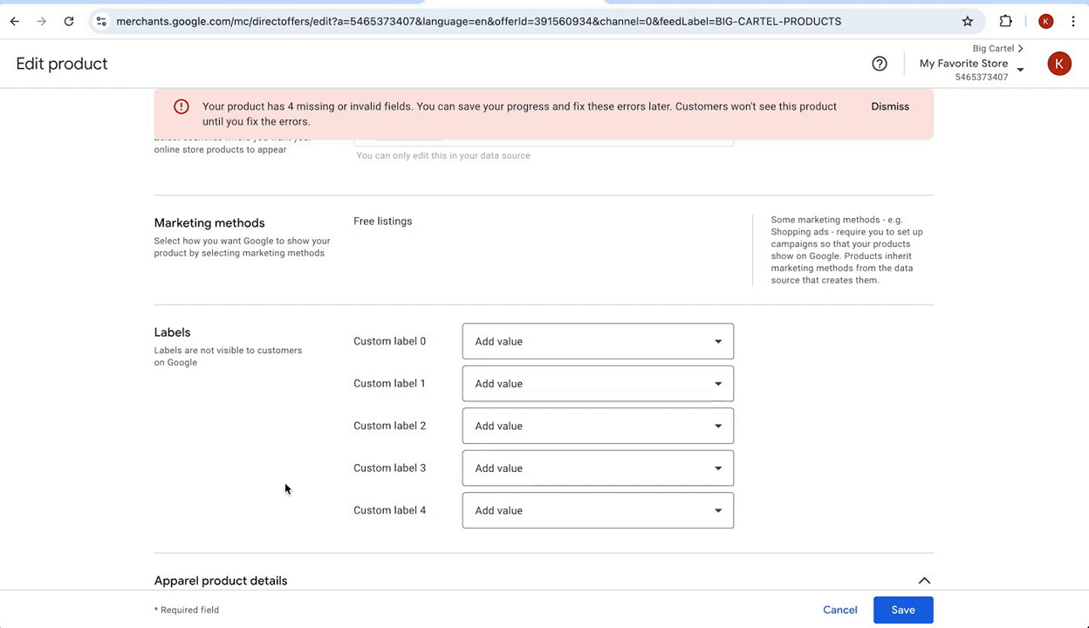
scroll(284, 487, down, 2)
scroll(284, 489, down, 3)
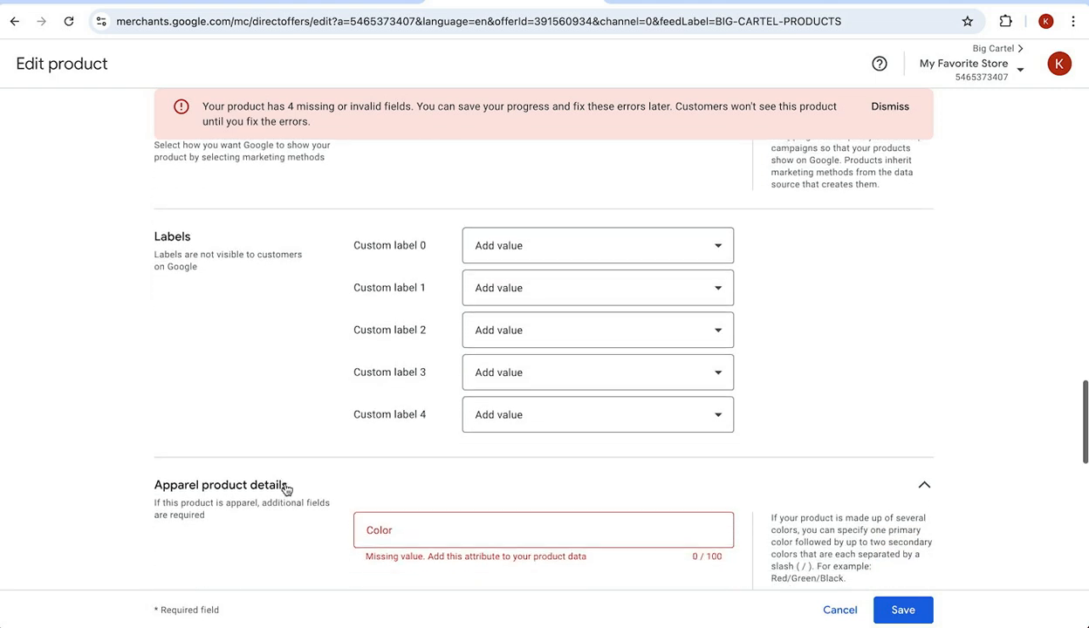
scroll(284, 488, down, 1)
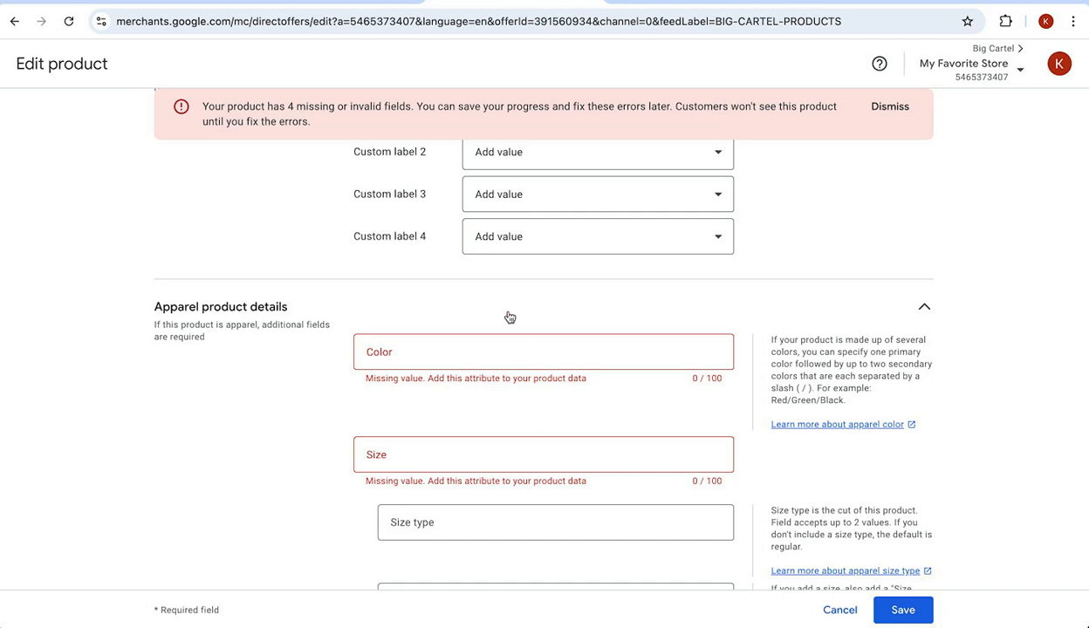
scroll(506, 315, up, 10)
scroll(507, 313, up, 10)
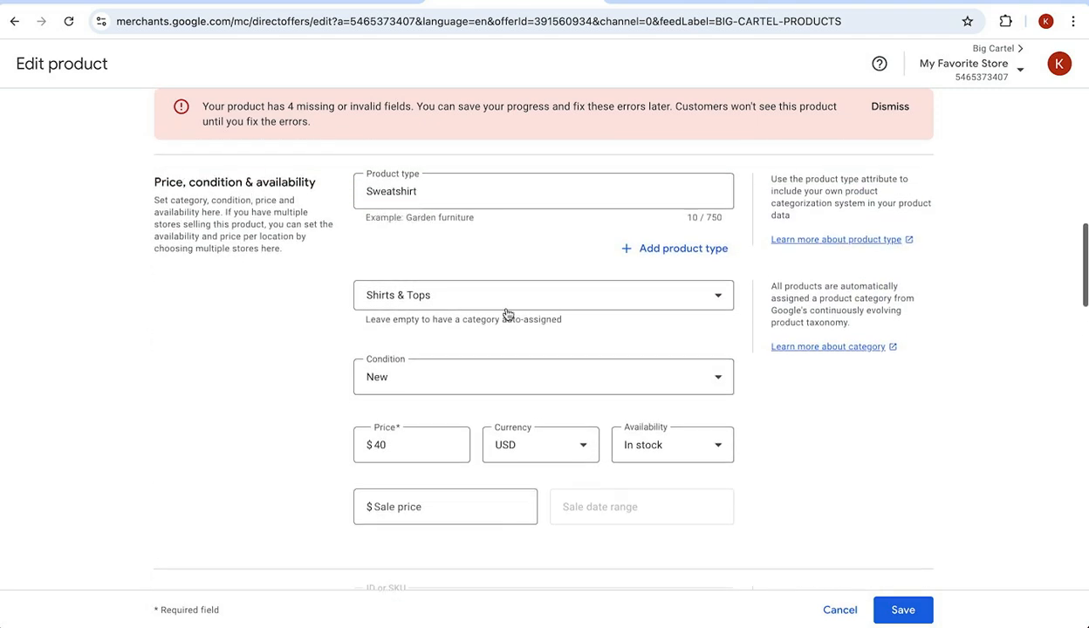
scroll(506, 310, up, 2)
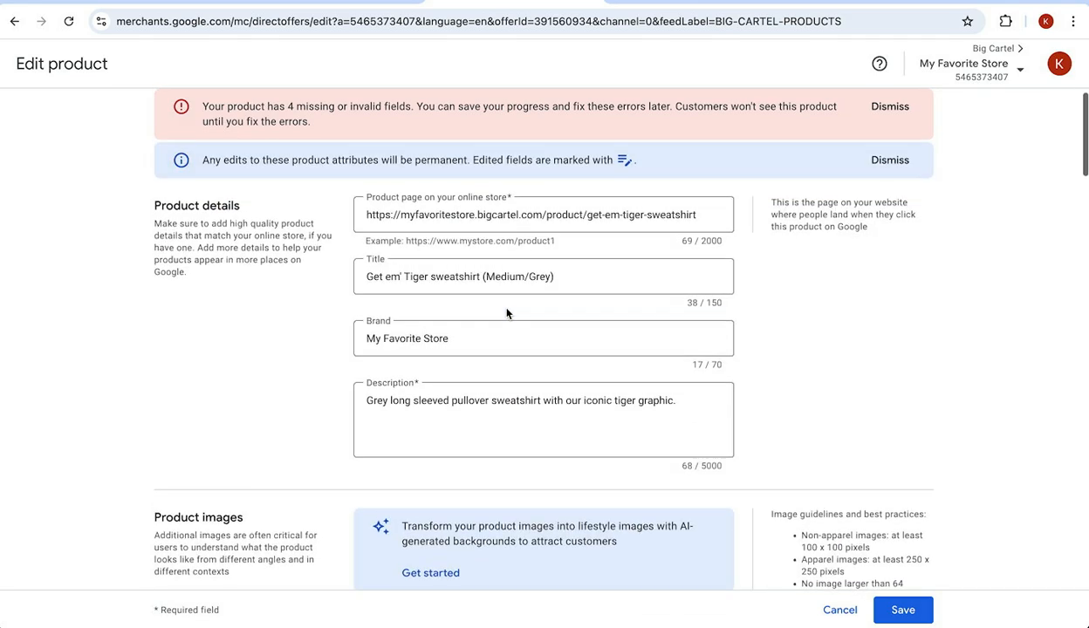
In the sweatshirt's apparel product details, enter "Grey" as the color and "Medium" as the size.
scroll(507, 312, down, 15)
scroll(507, 314, down, 2)
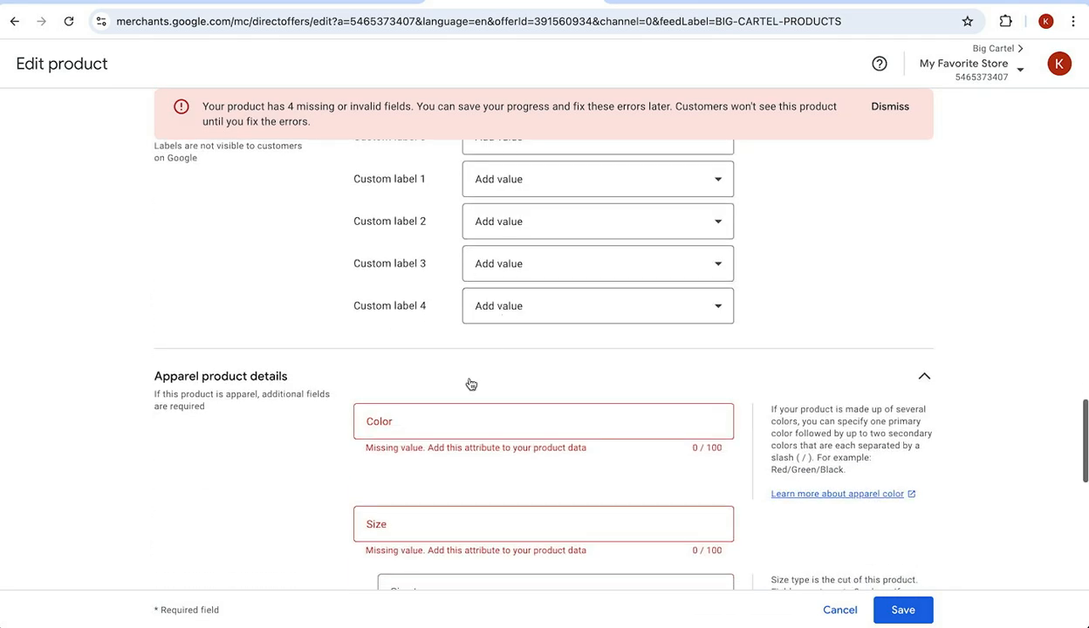
click(450, 417)
text(Grey)
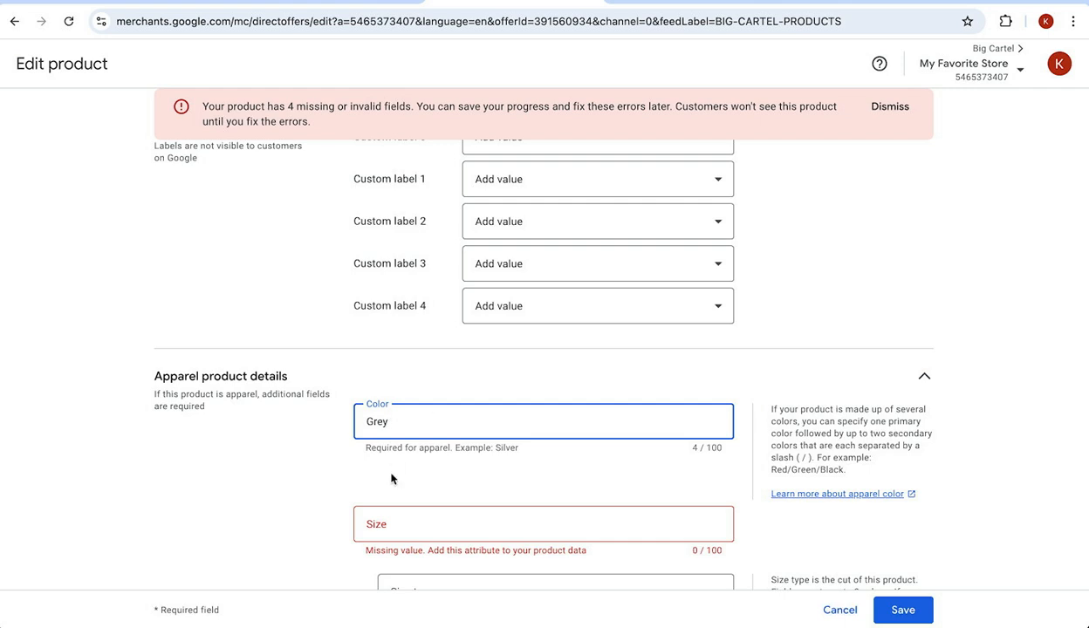
click(400, 527)
text(Medium)
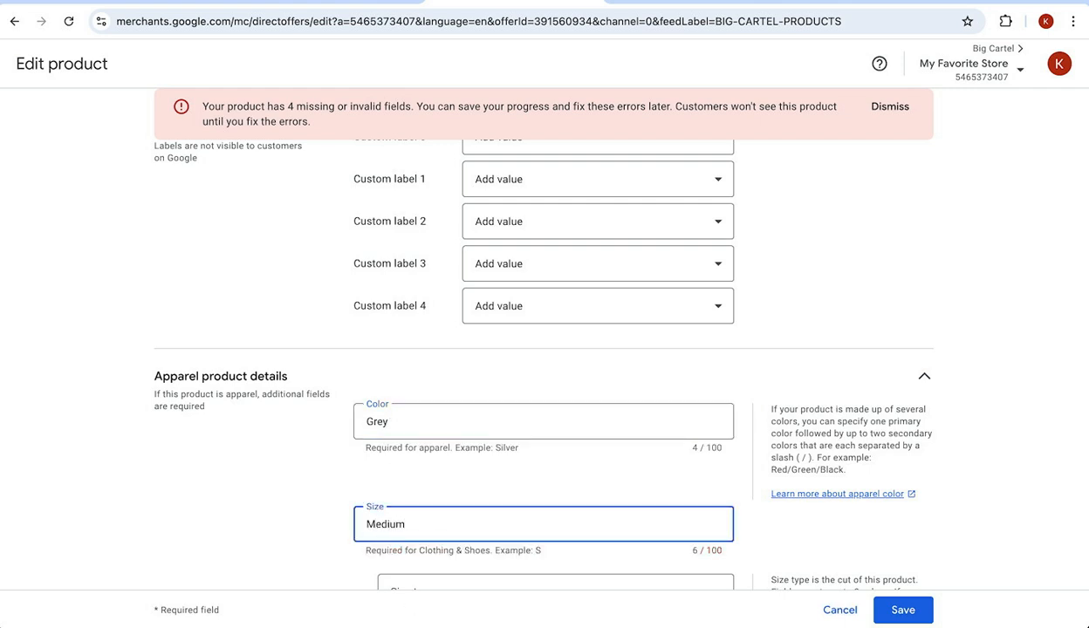
Set the sweatshirt's size system to US.
scroll(431, 417, down, 2)
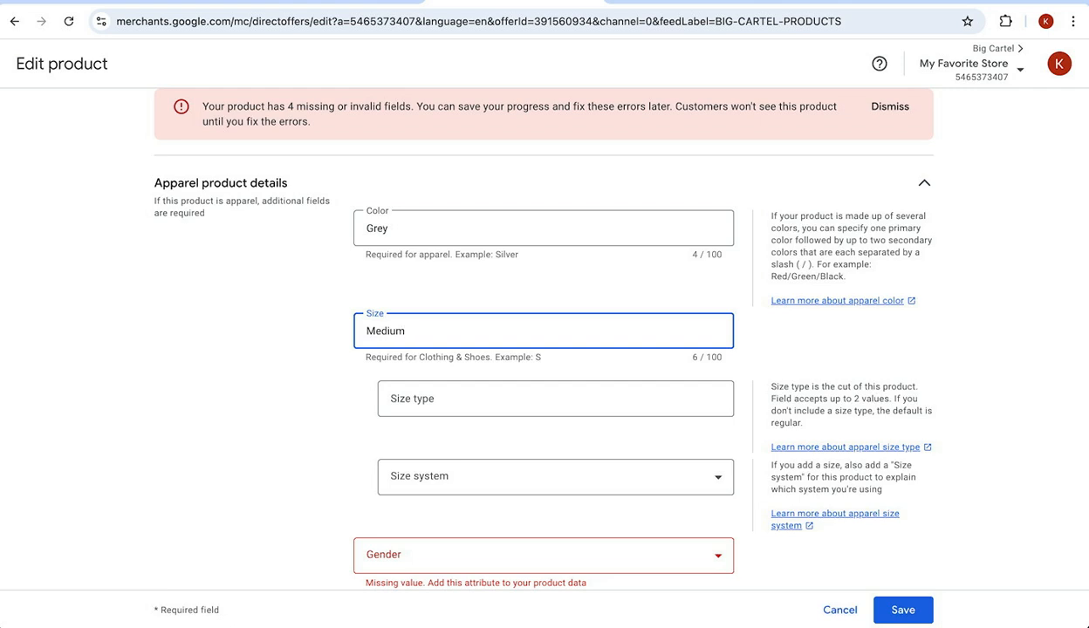
click(453, 482)
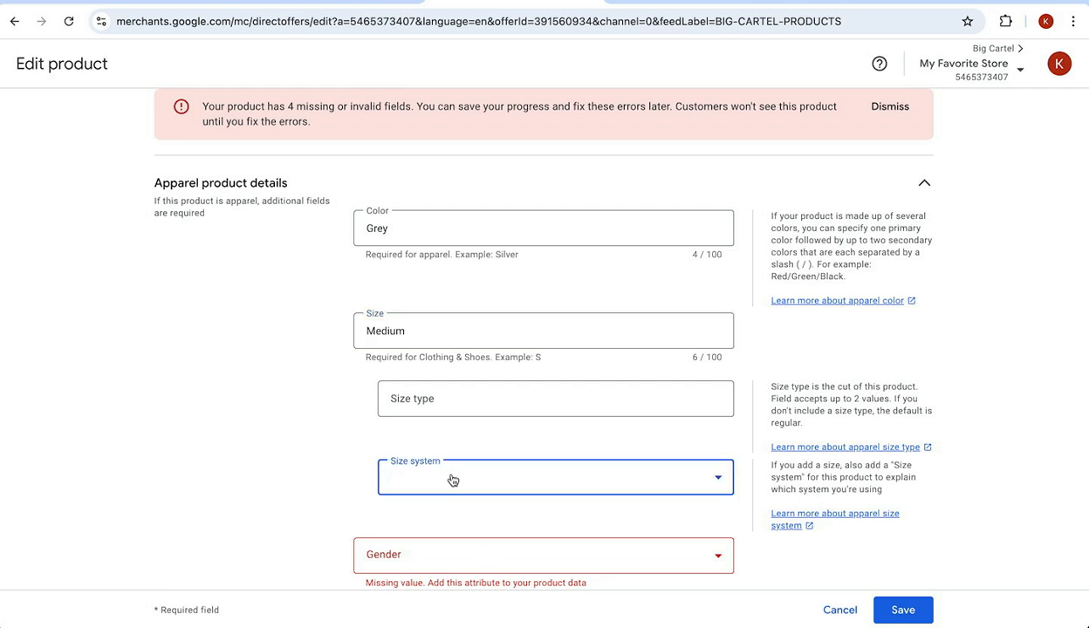
scroll(471, 367, down, 3)
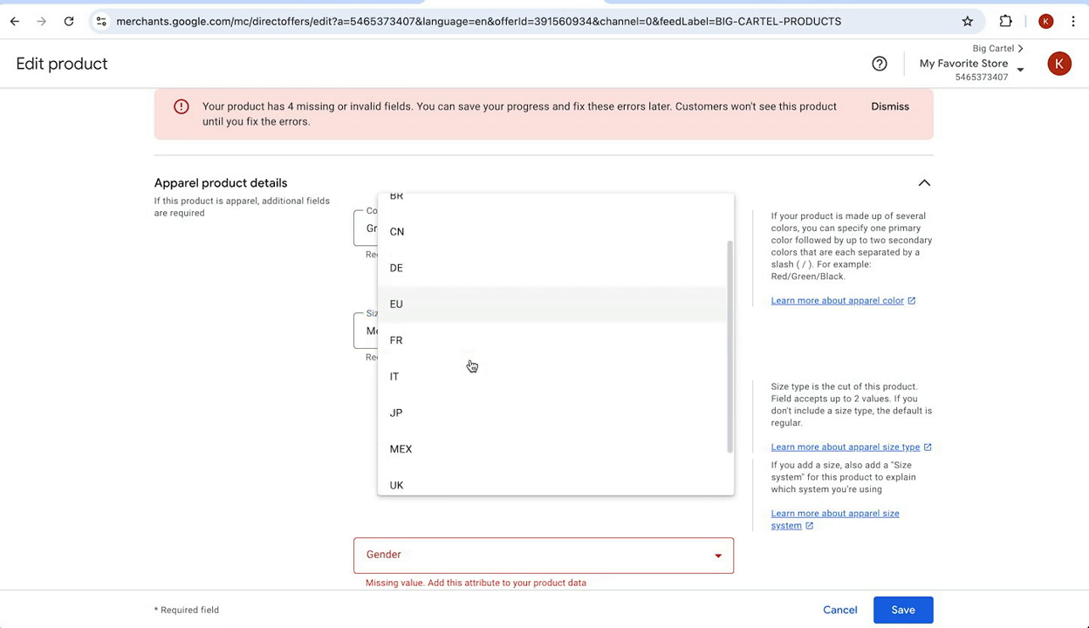
scroll(471, 366, up, 3)
scroll(471, 367, down, 3)
scroll(472, 367, down, 1)
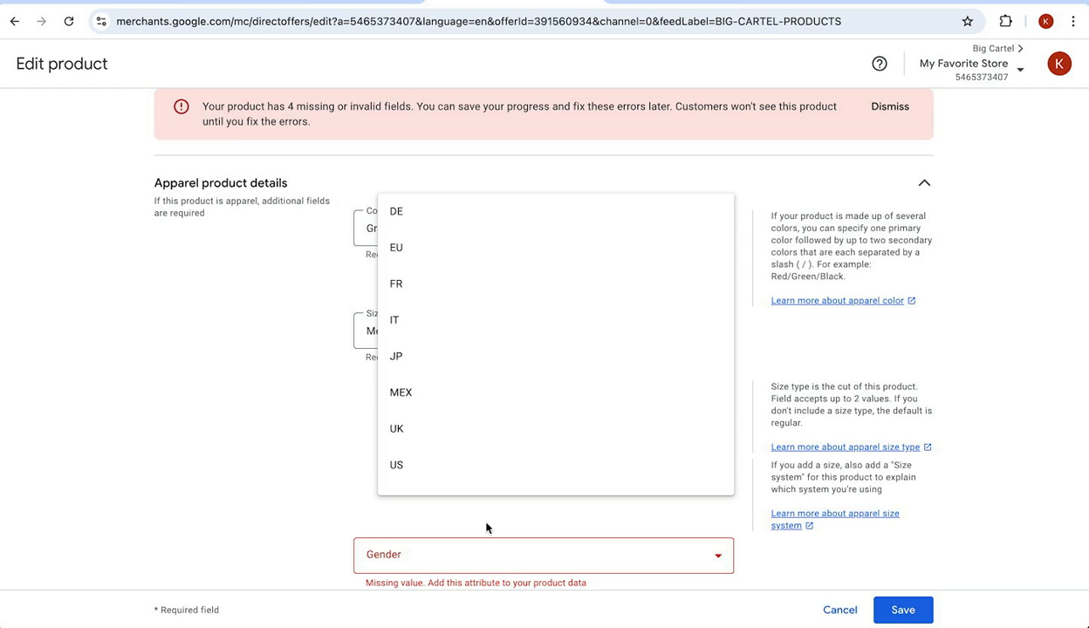
click(413, 466)
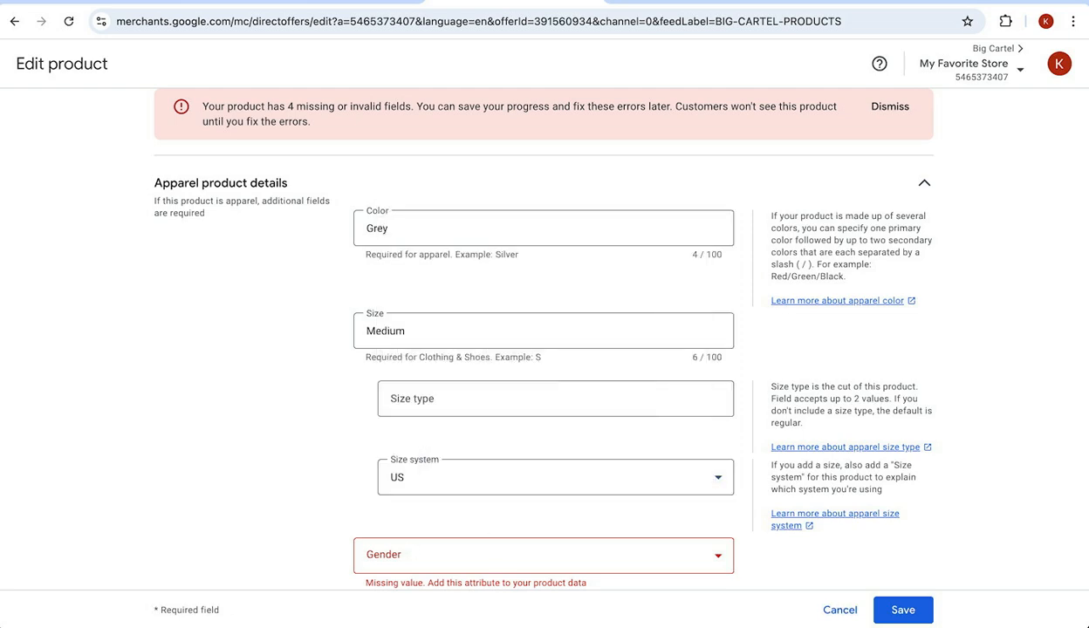
Set the sweatshirt's gender to Unisex and enter "Cotton blend" as its material.
scroll(483, 532, down, 3)
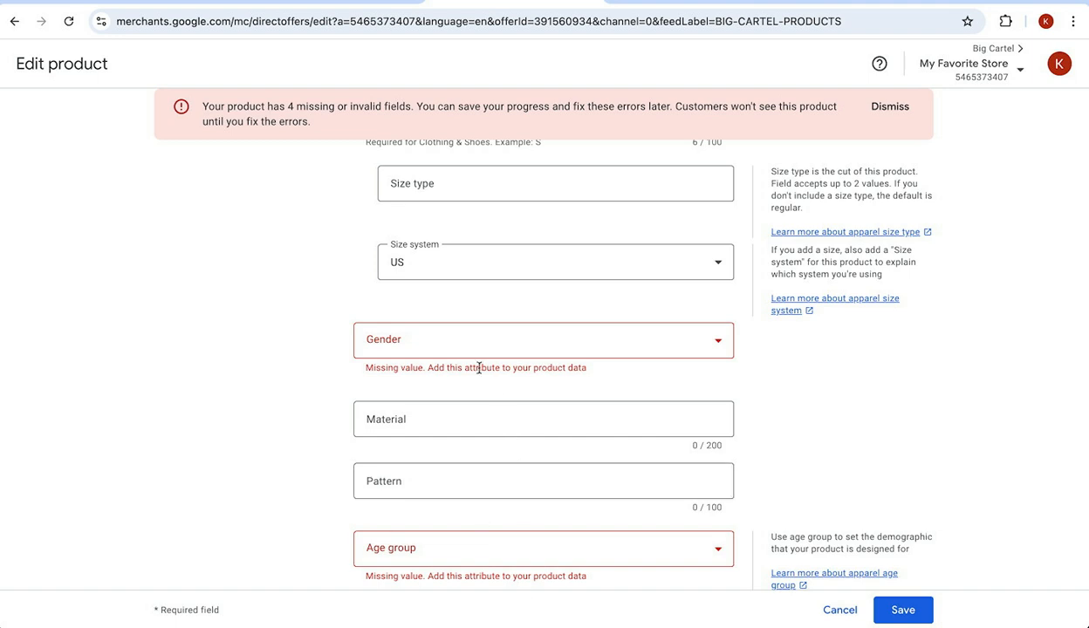
click(403, 343)
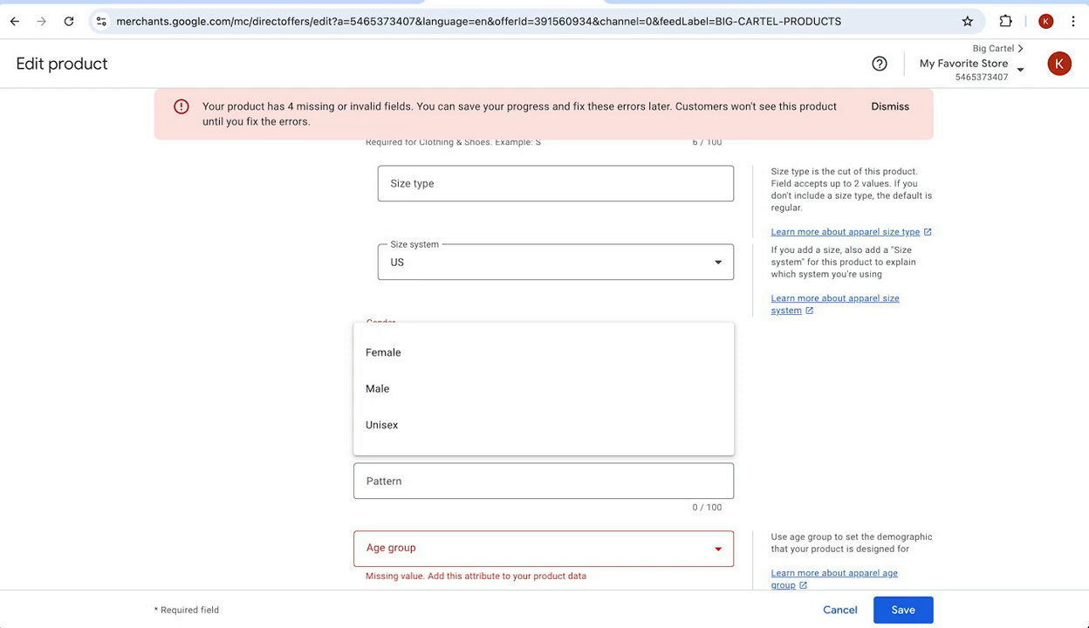
click(401, 427)
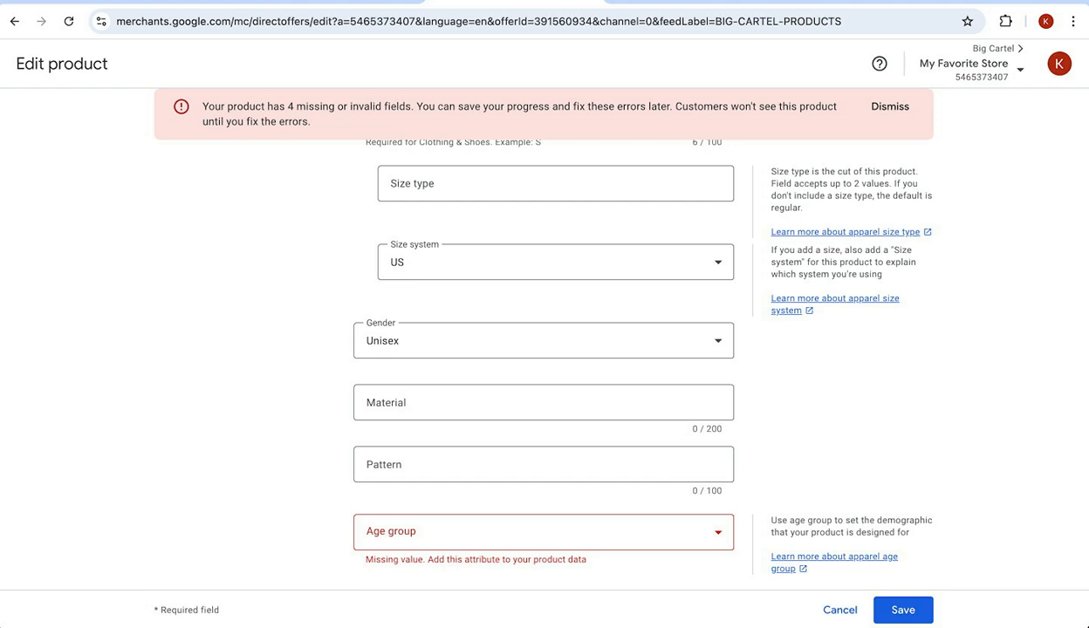
click(437, 403)
text(C)
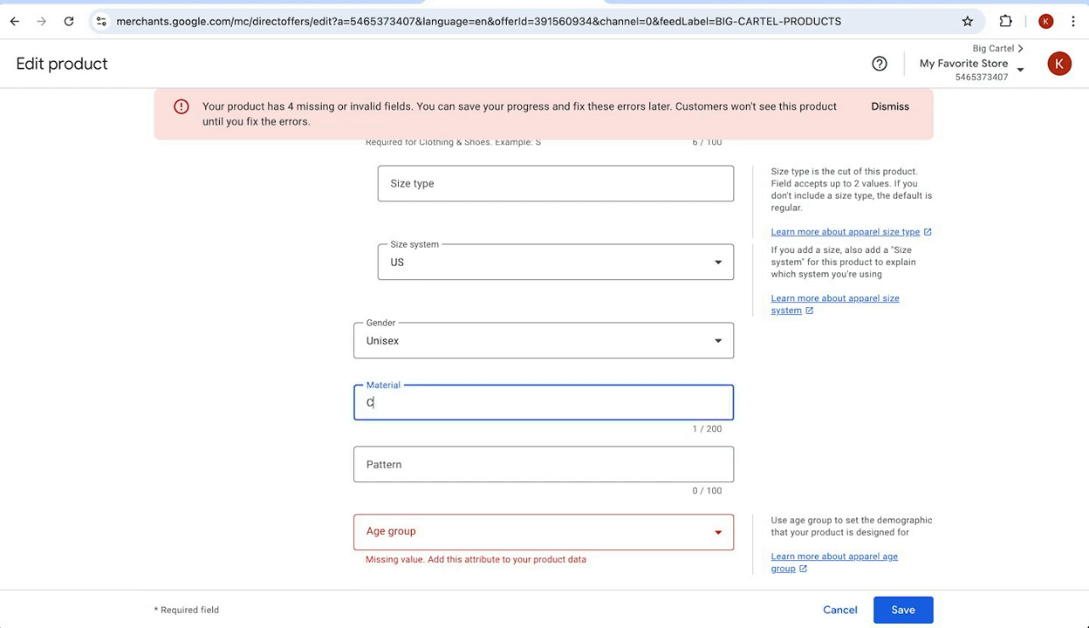
text(otton blend)
Enter "Heathered" as the sweatshirt's pattern and set its age group to Adult (13+ years old).
click(405, 472)
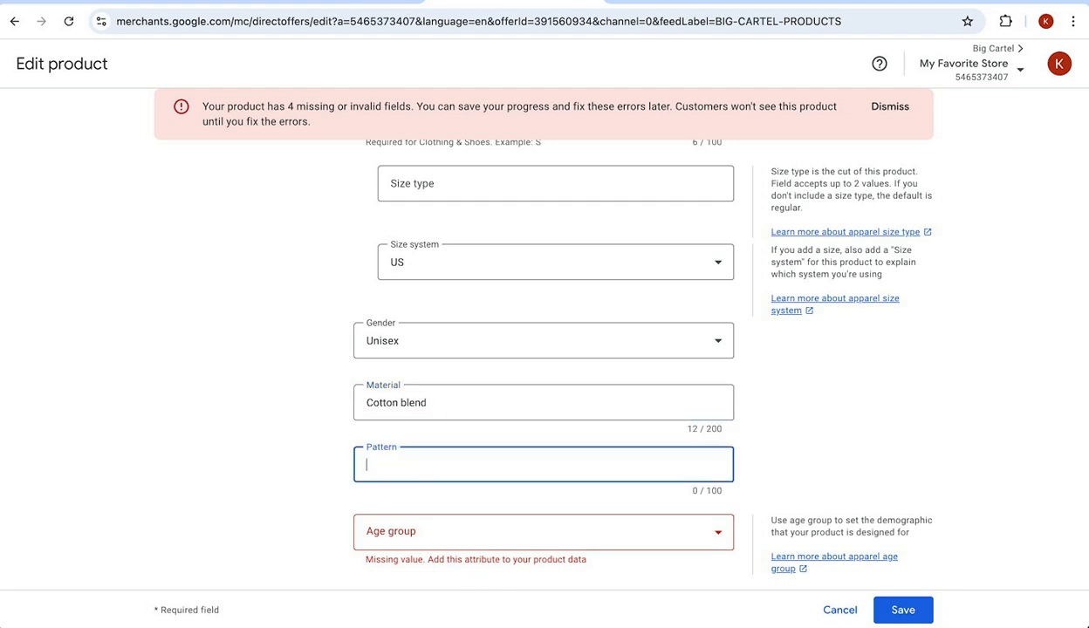
text(Heathered)
click(422, 534)
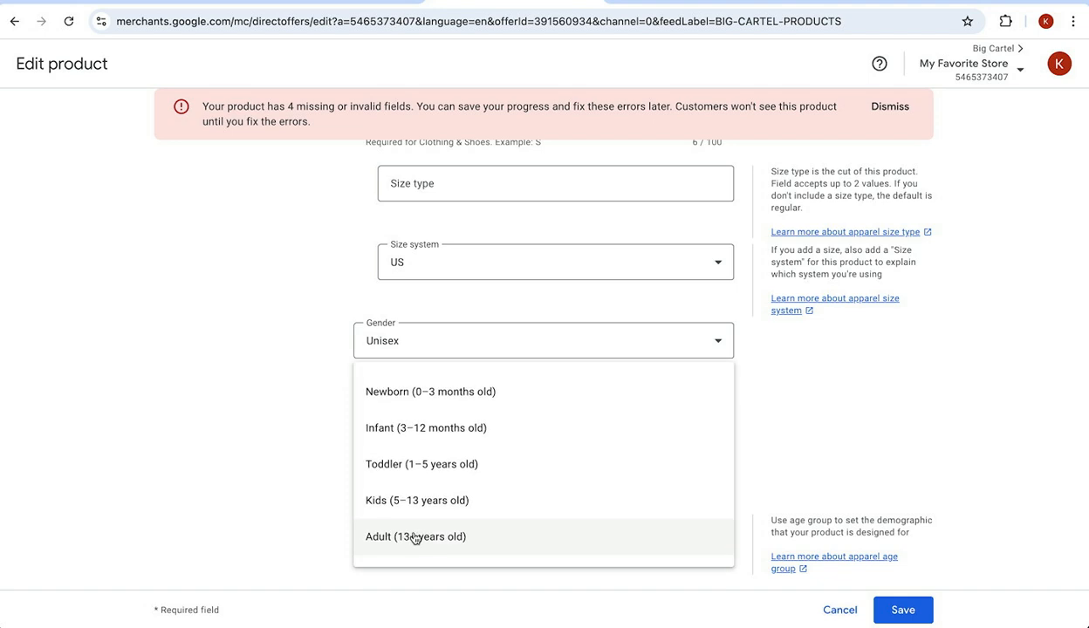
click(416, 536)
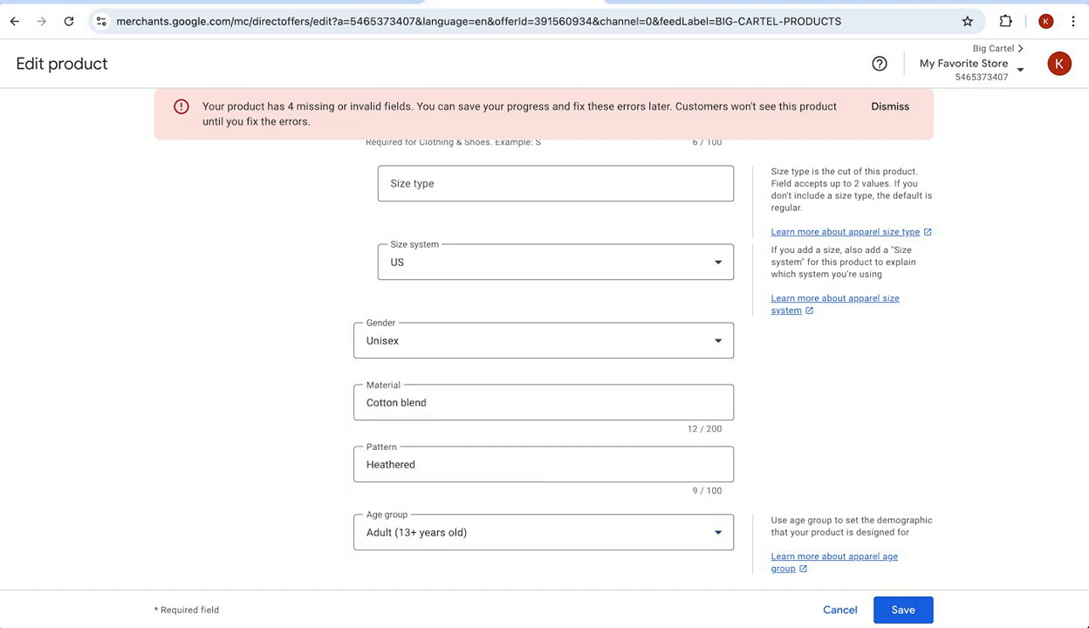
Expand the additional product details, review the adult, multipack, bundle and item group fields, and collapse the section again.
scroll(331, 479, down, 2)
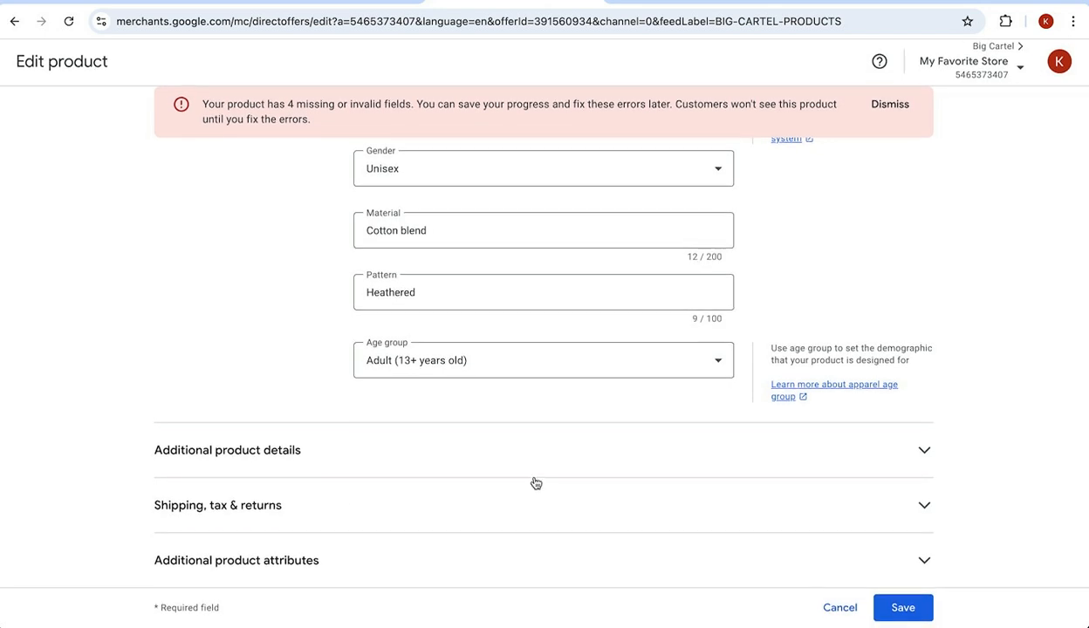
click(923, 454)
scroll(440, 522, down, 4)
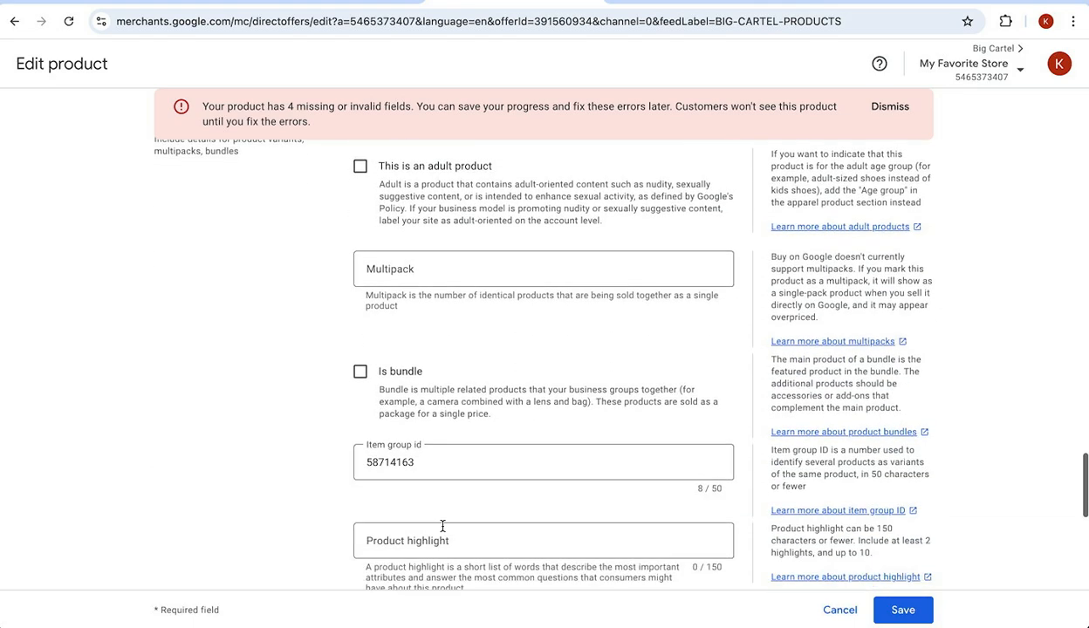
scroll(441, 528, down, 2)
scroll(443, 527, up, 6)
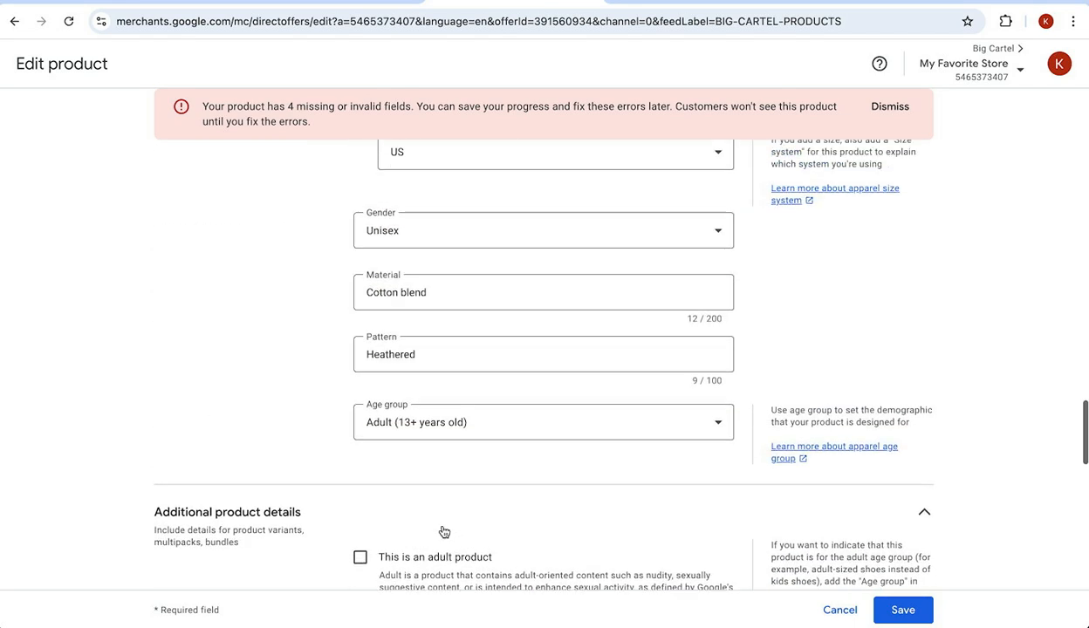
scroll(445, 532, up, 2)
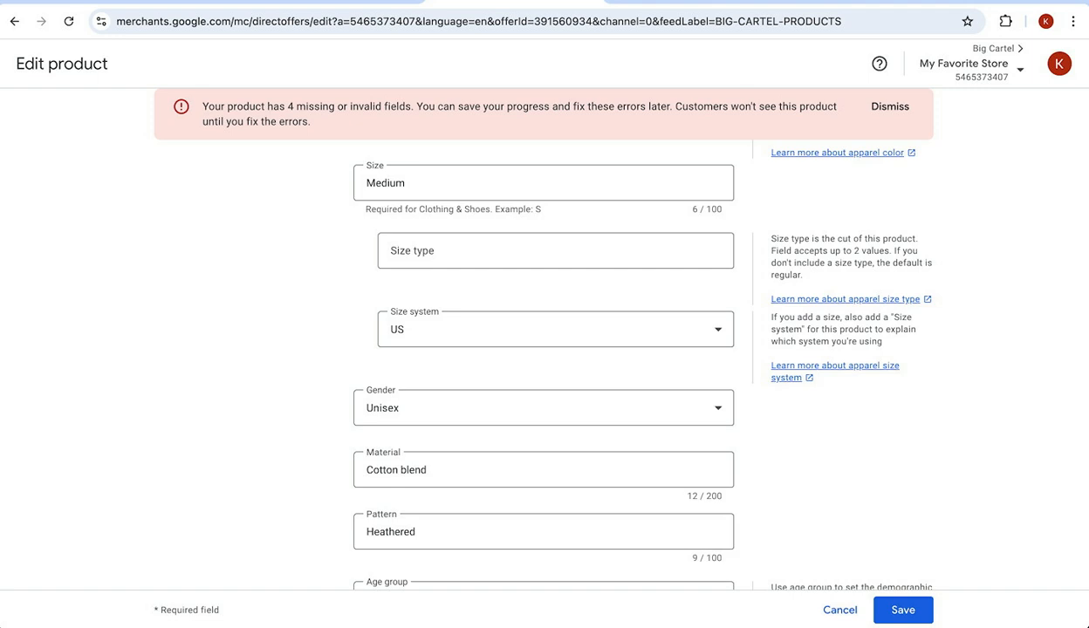
scroll(517, 443, down, 3)
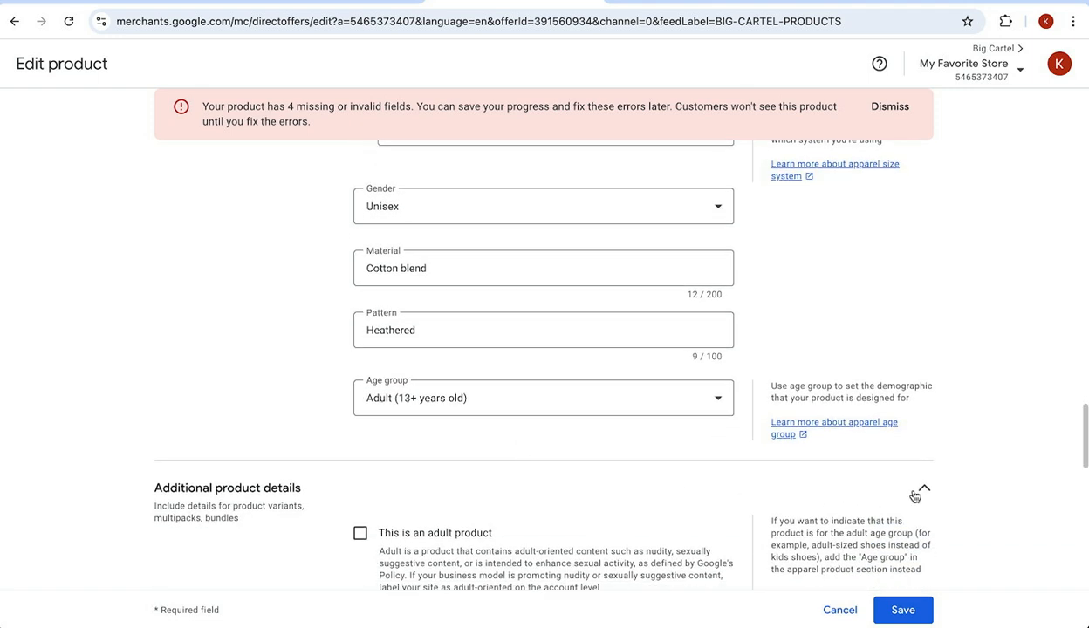
click(922, 490)
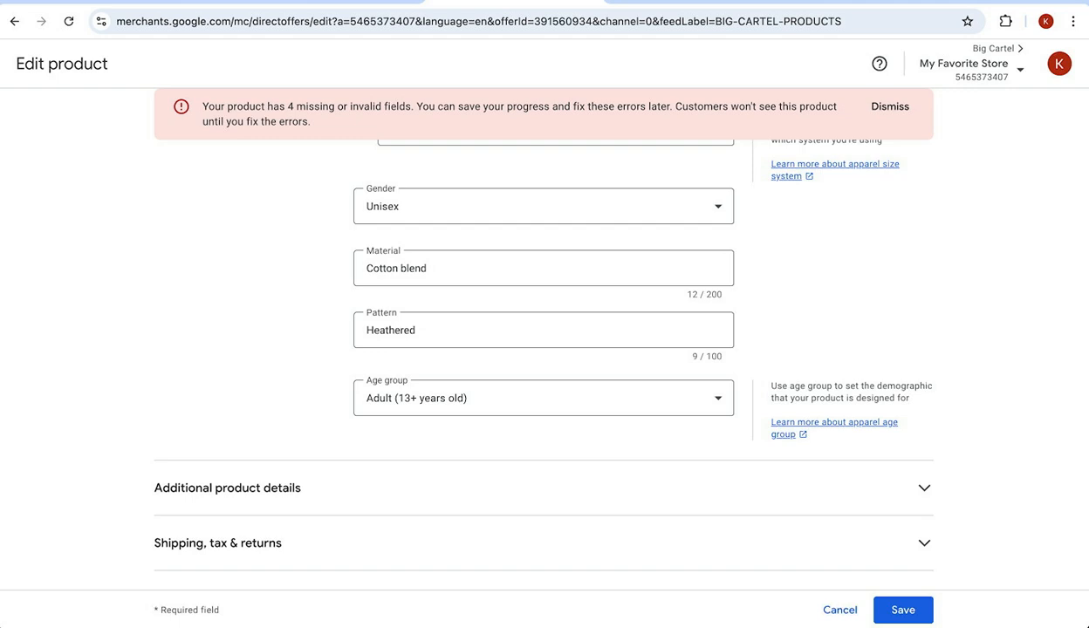
Save the edited sweatshirt product and close its product details to return to the product list.
scroll(372, 572, down, 1)
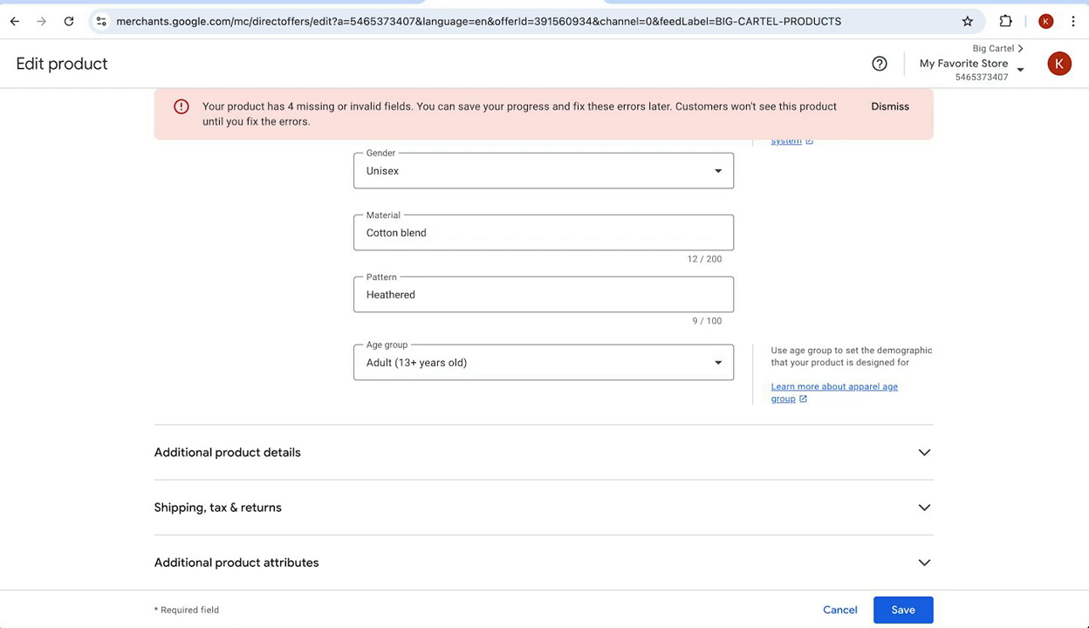
click(877, 593)
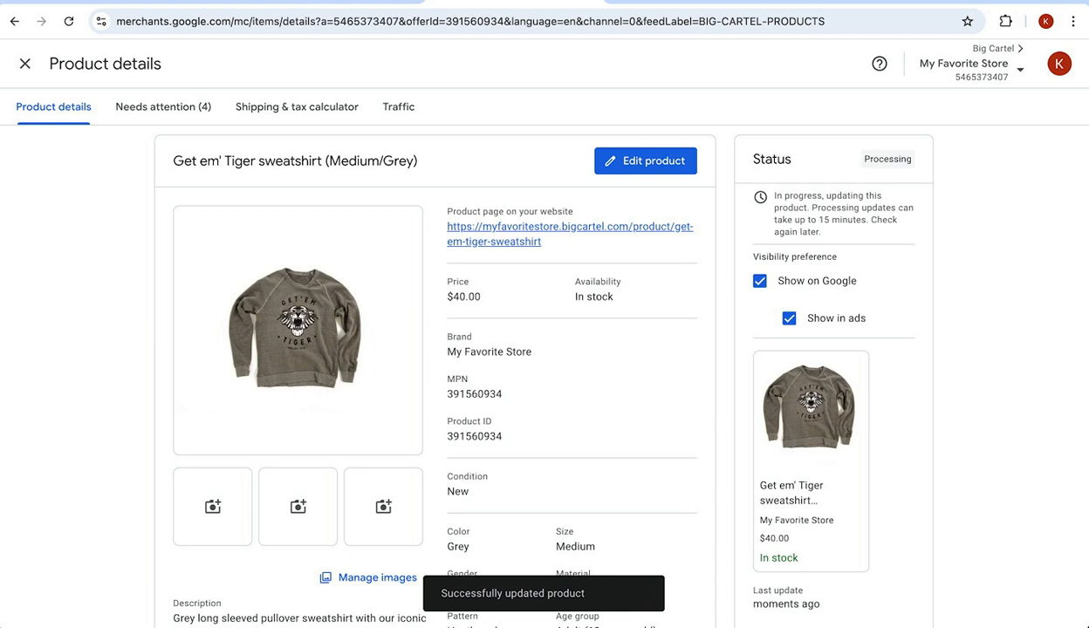
click(24, 63)
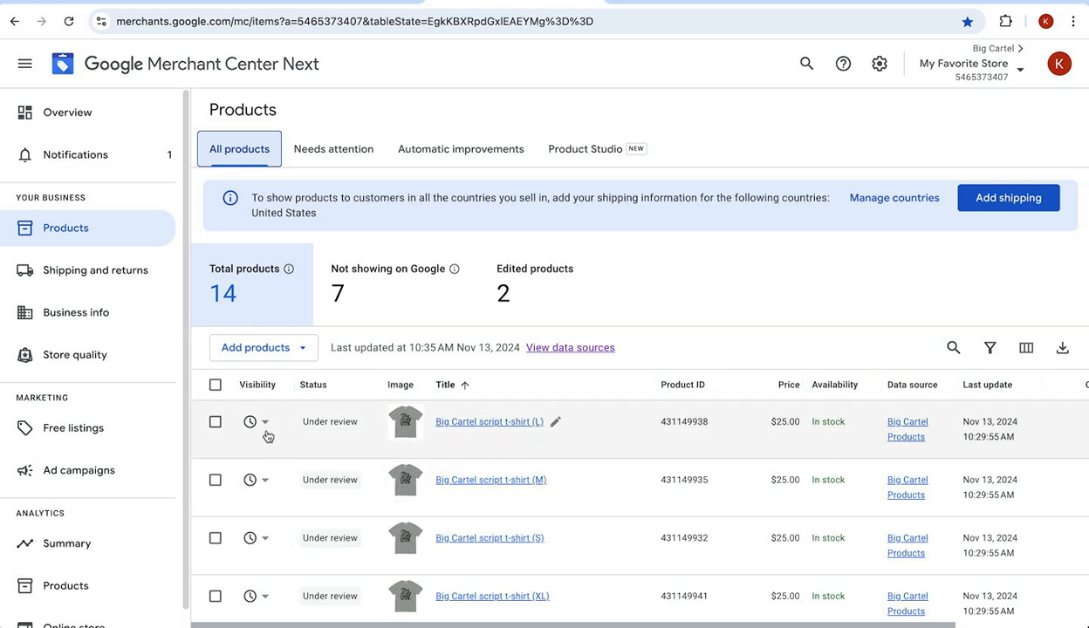
Check the Google and ads visibility options of the script t-shirt (L) and the Tiger sweatshirt (Large/Grey), cancelling out of both.
click(265, 425)
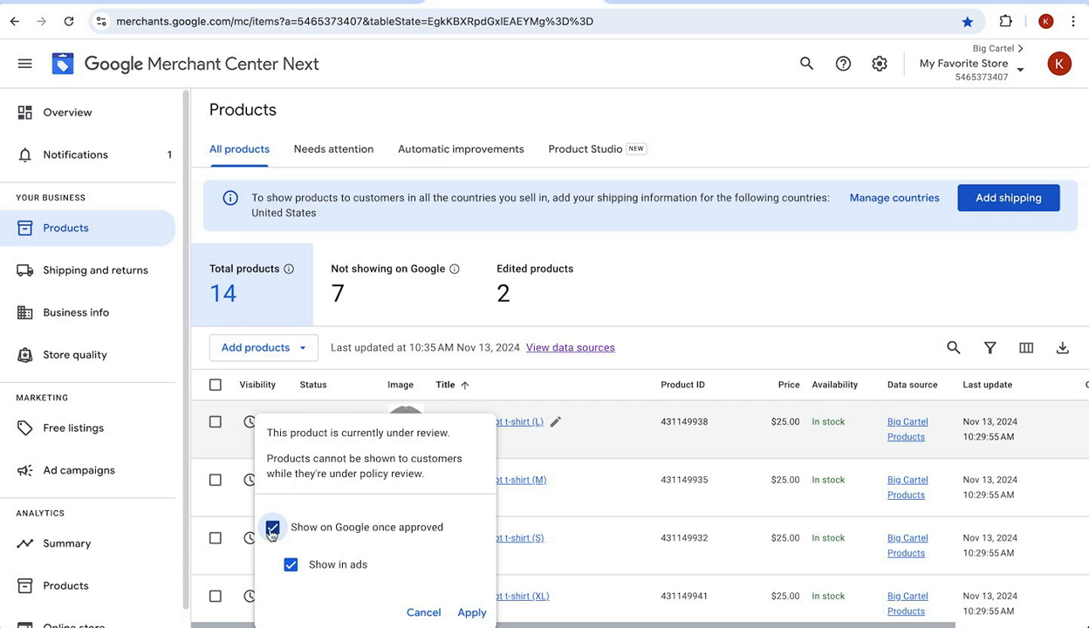
click(423, 613)
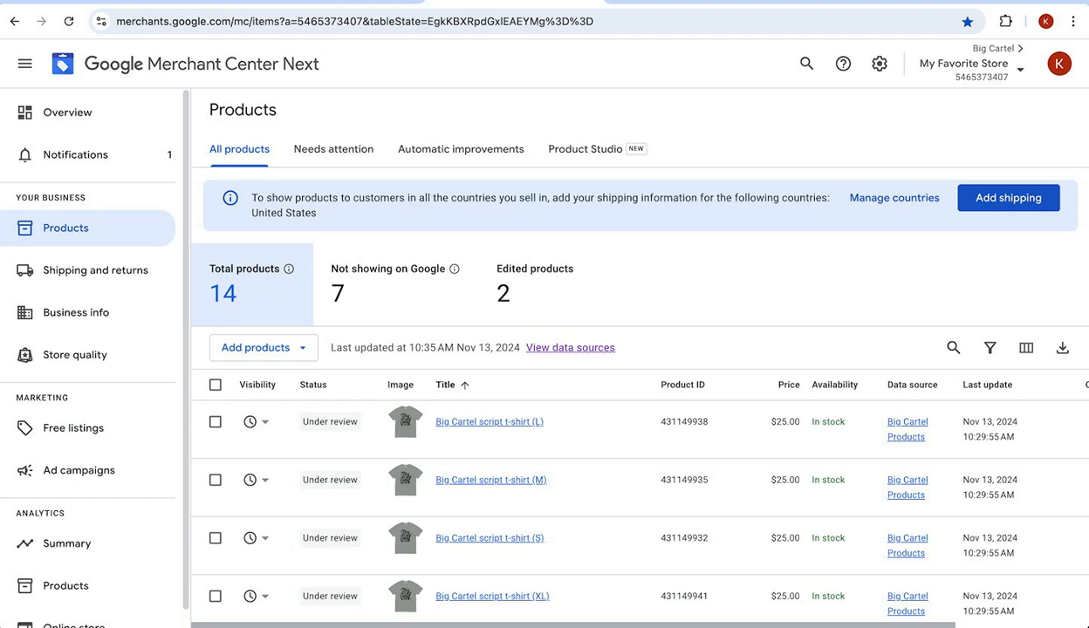
scroll(343, 576, down, 3)
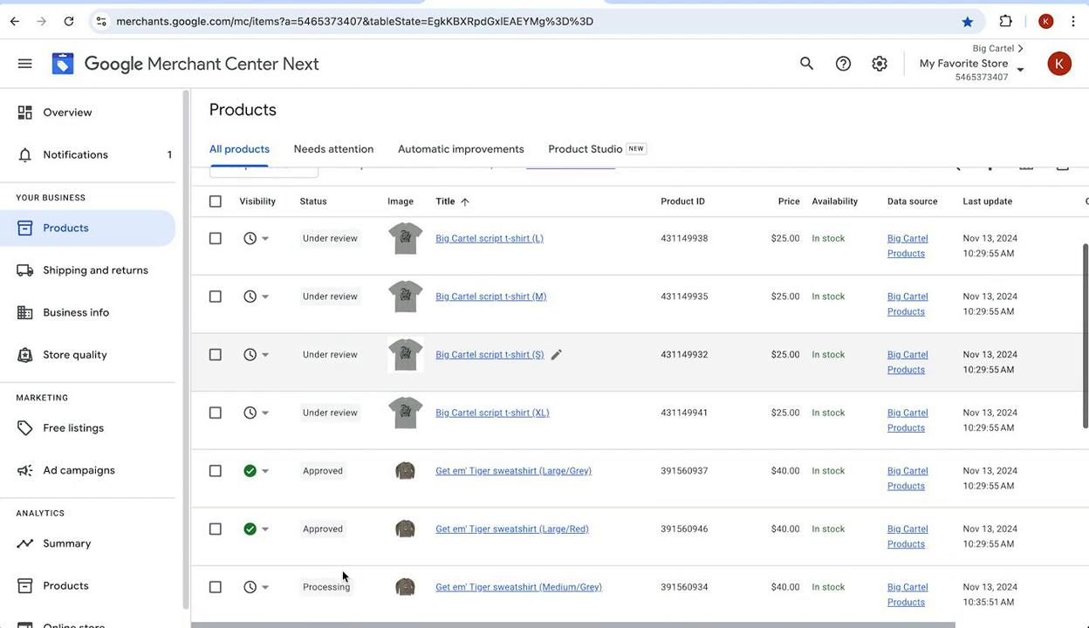
scroll(344, 572, down, 1)
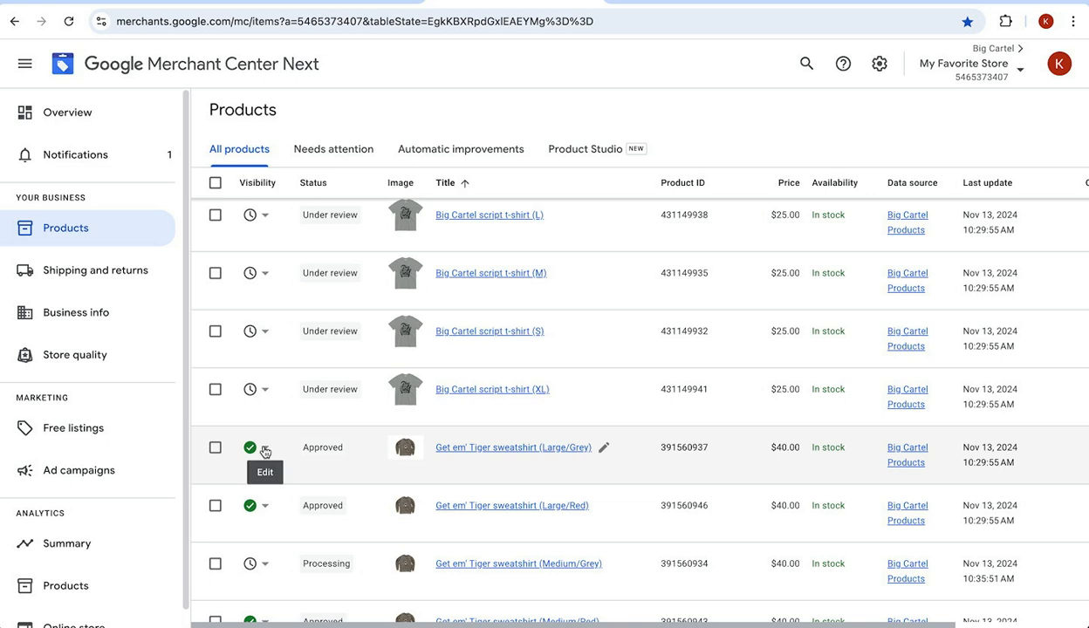
click(265, 451)
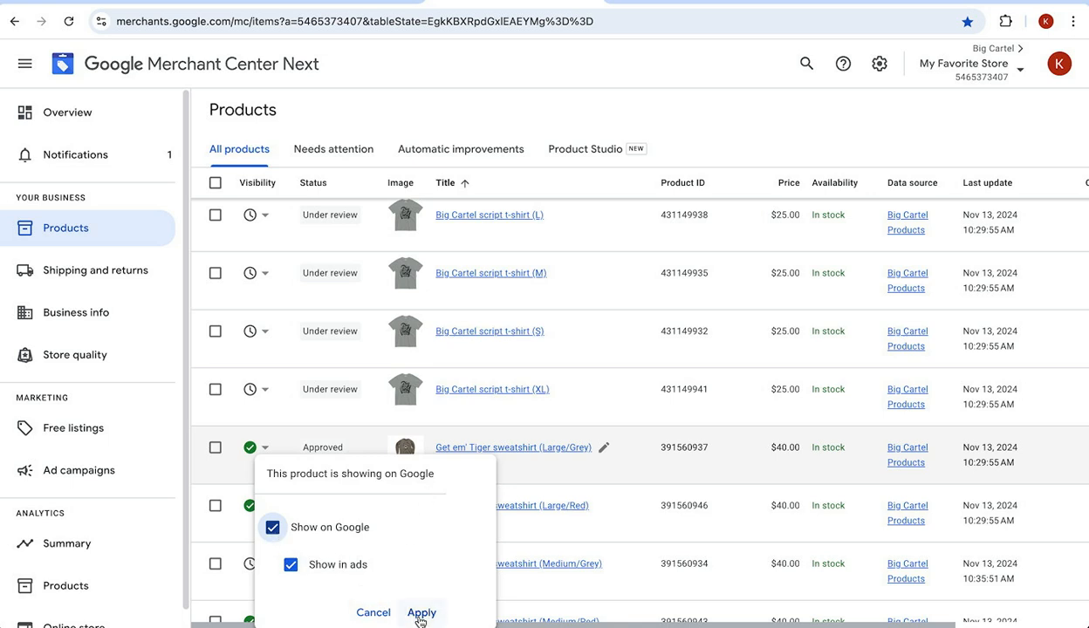
click(374, 614)
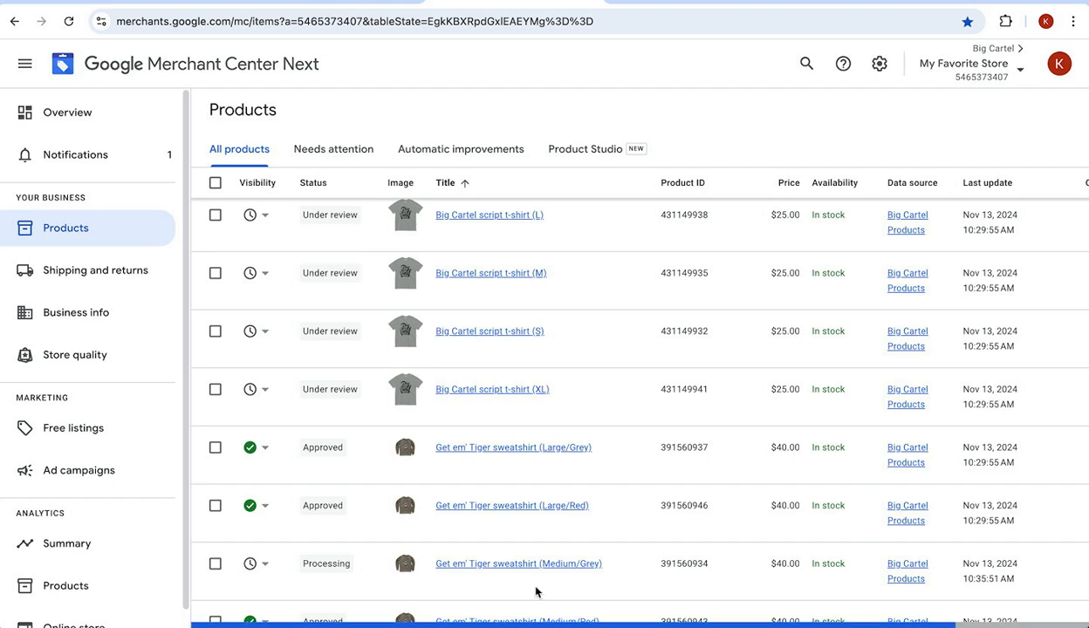
Switch to the Big Cartel store admin and open the Big Cartel script t-shirt for editing from its product list.
scroll(520, 544, up, 4)
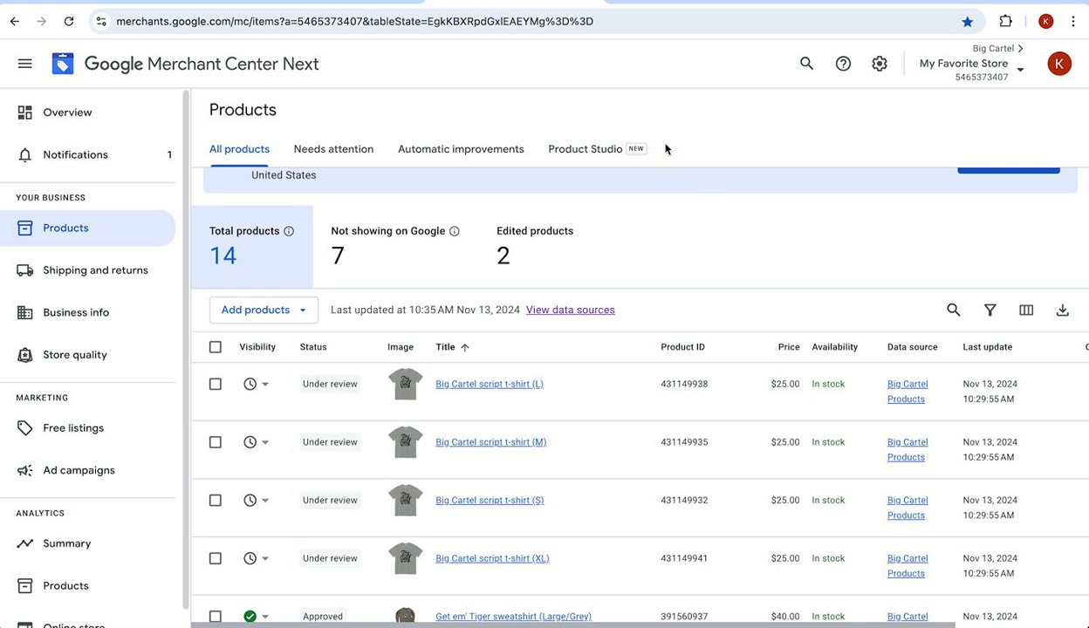
click(335, 1)
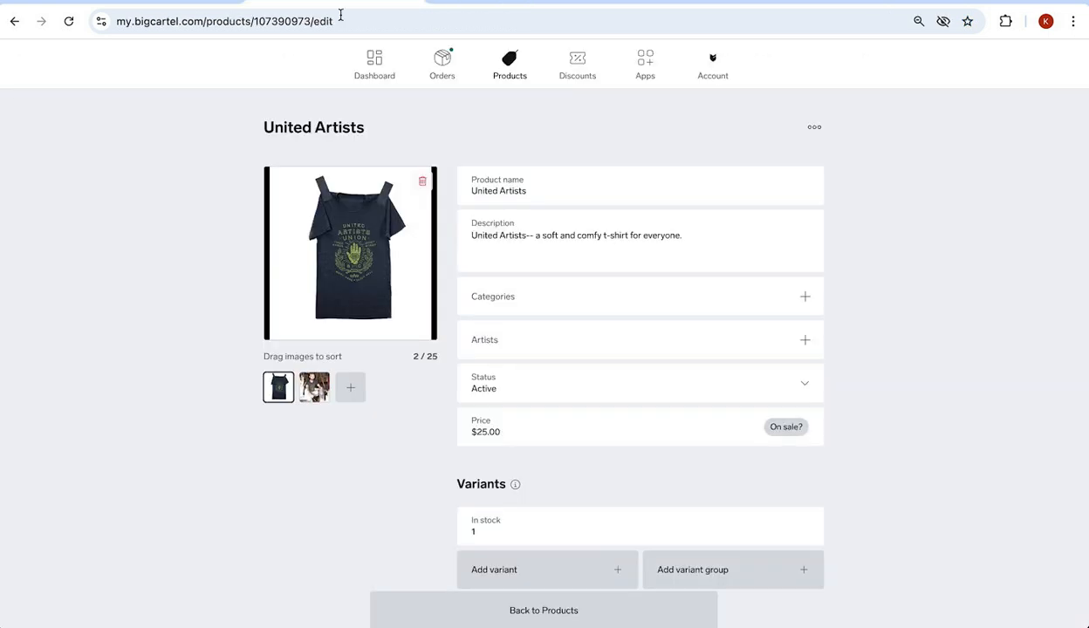
click(511, 70)
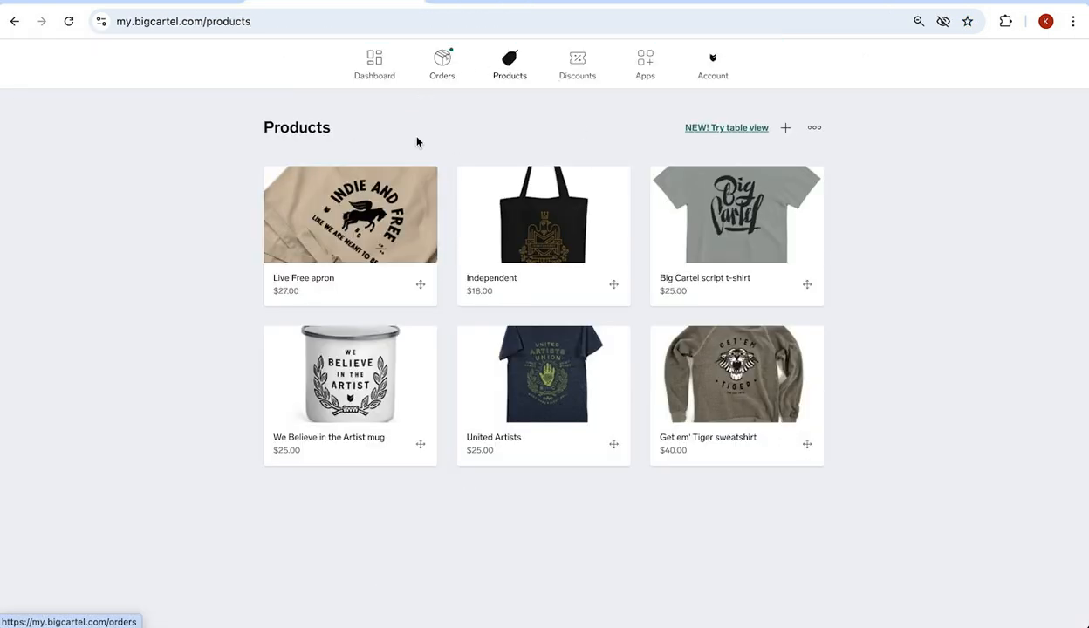
click(713, 223)
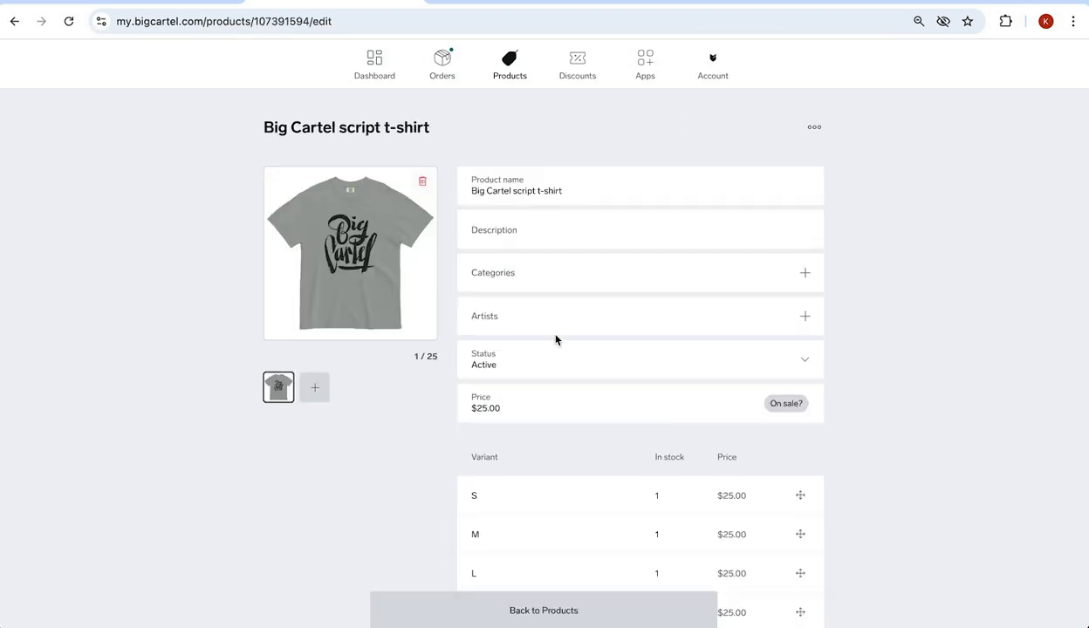
Add United States shipping to the script t-shirt with an alone rate of $5.00 and save the product.
scroll(592, 383, down, 4)
click(629, 461)
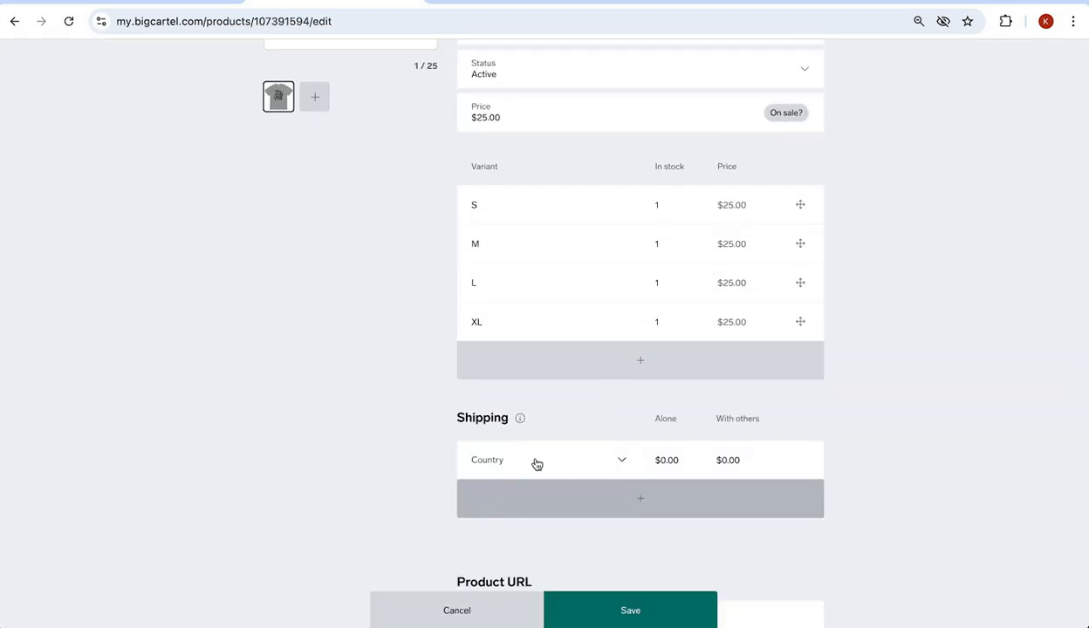
click(526, 457)
click(513, 480)
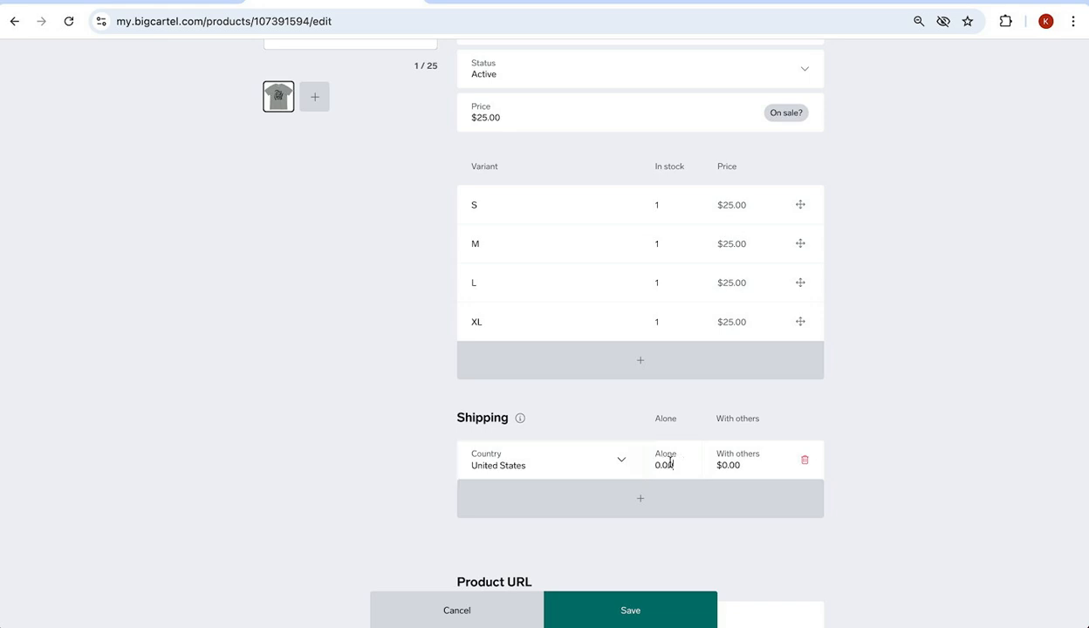
drag(671, 462, 644, 465)
text(5.00)
click(628, 602)
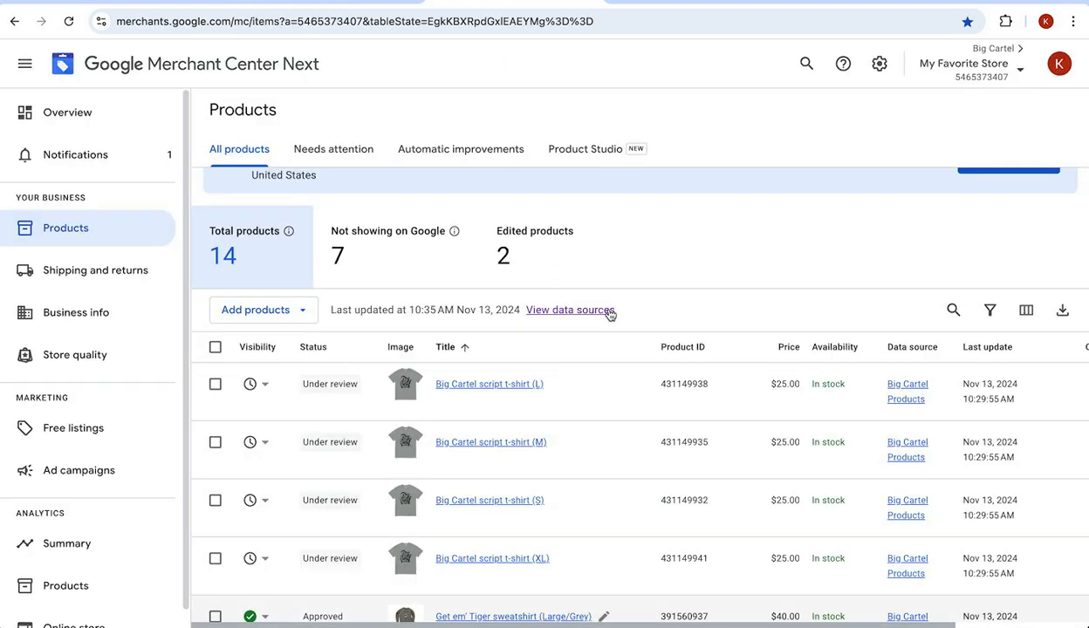
Back in Google Merchant Center, check the product data sources and review the statuses in the full product list.
click(579, 311)
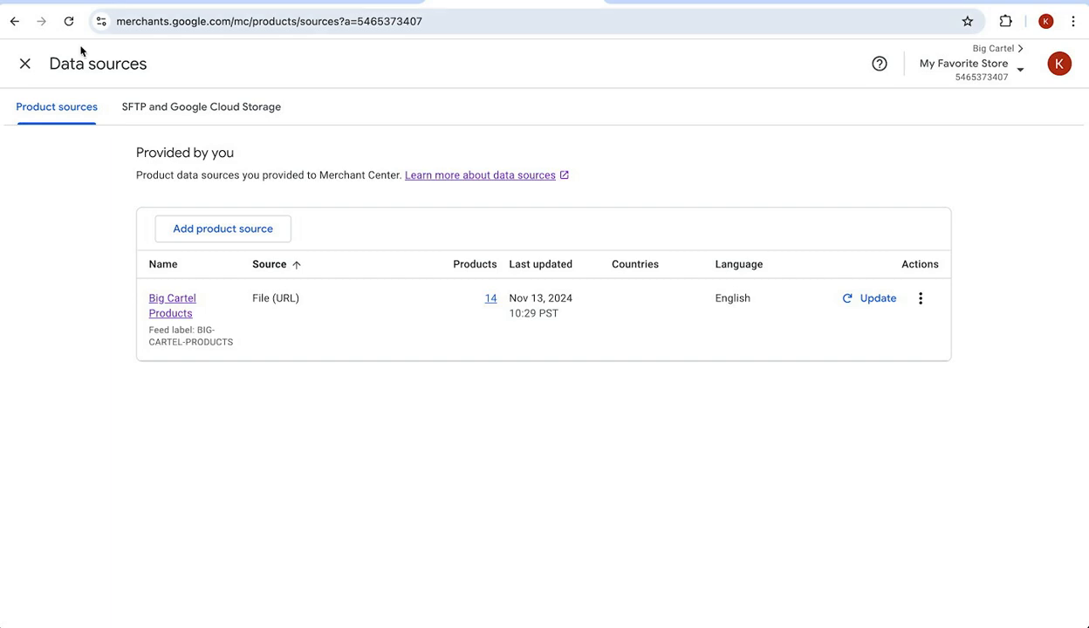
click(25, 63)
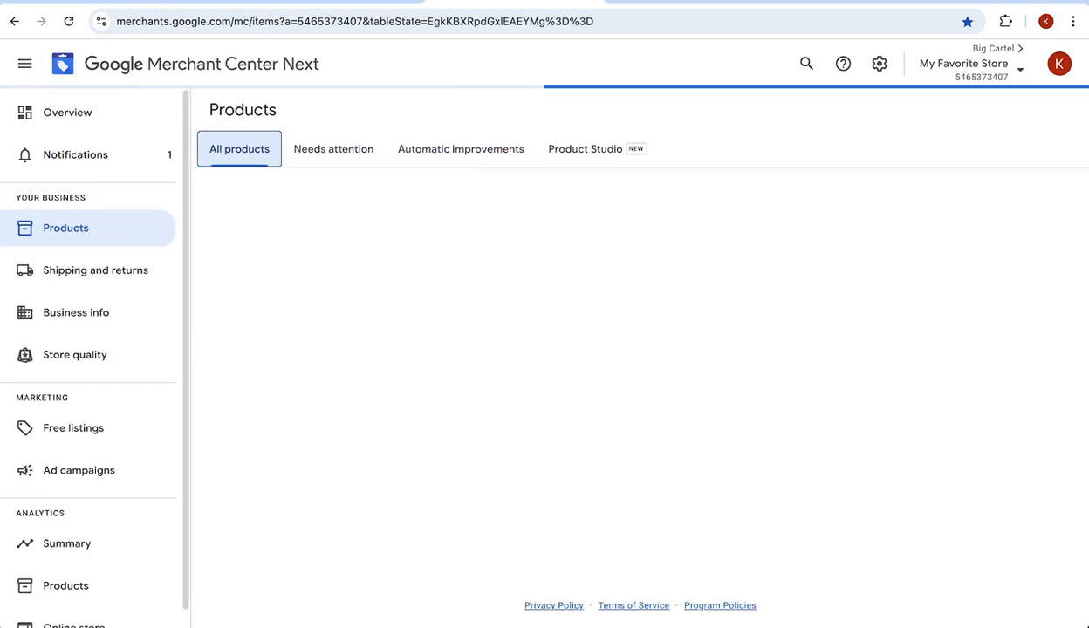
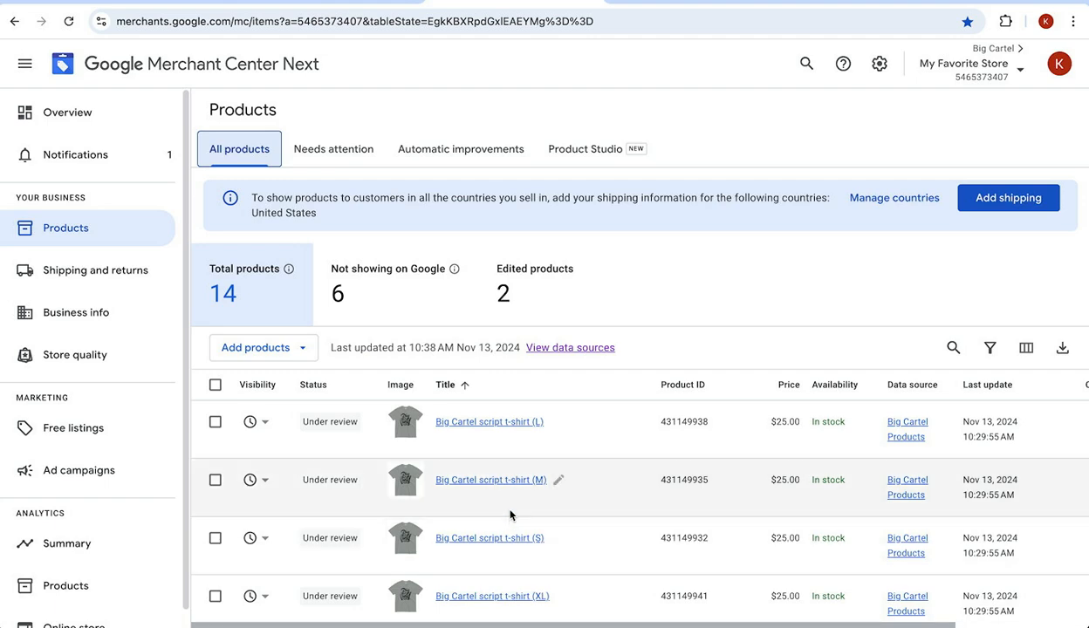
scroll(510, 515, down, 3)
scroll(510, 515, down, 2)
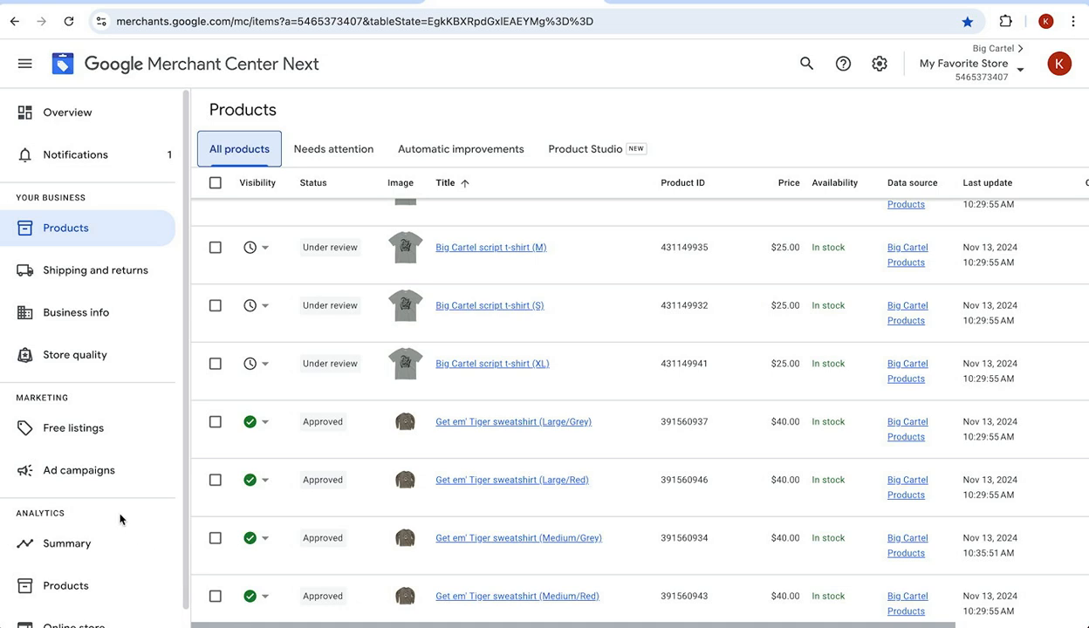
scroll(81, 550, down, 1)
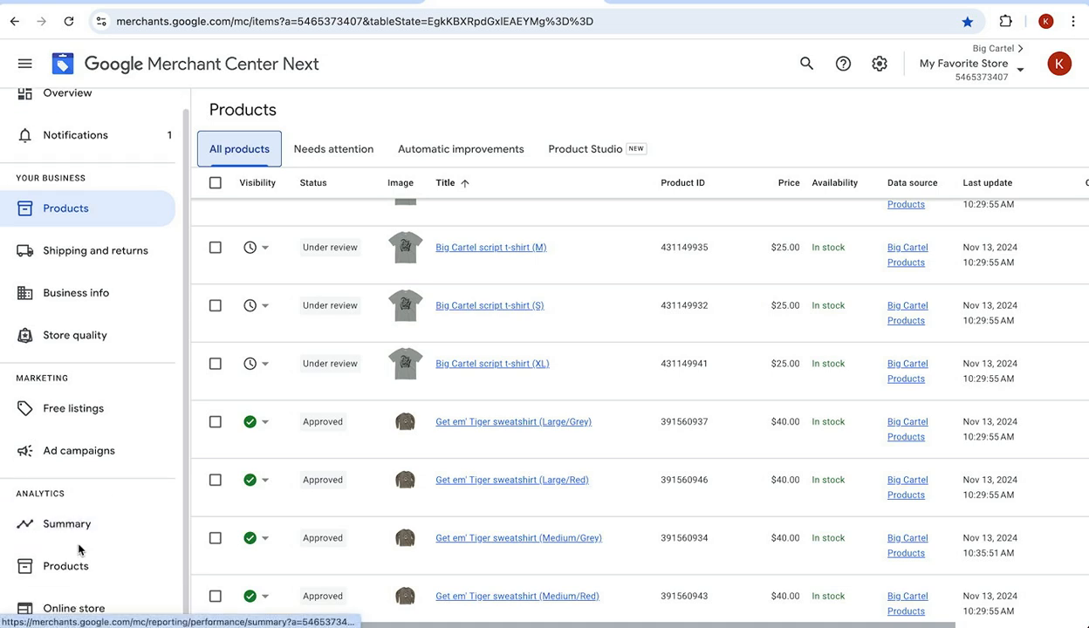